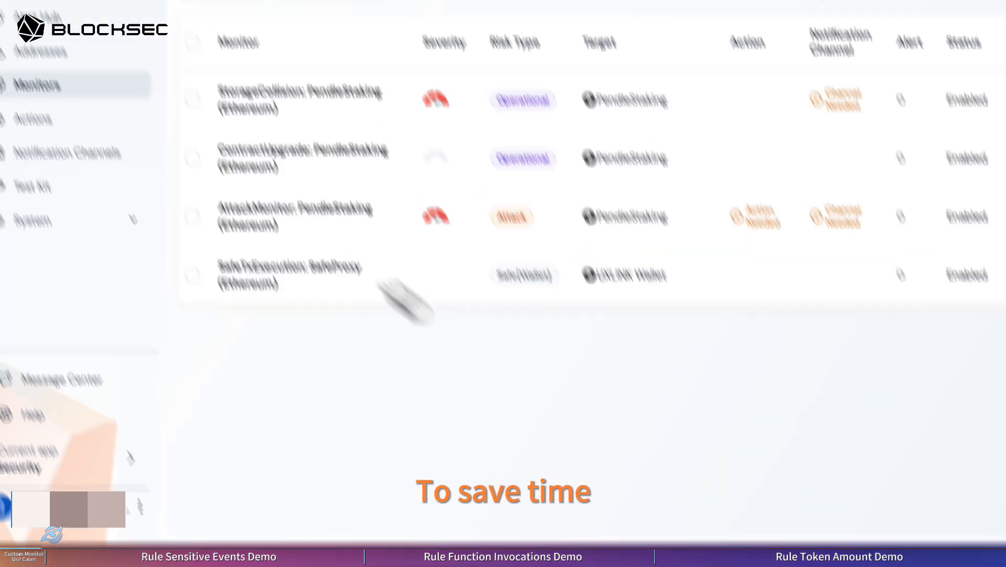
Step: Start creating a new monitor on the Monitors page using the Custom template under Others
left_click(200, 188)
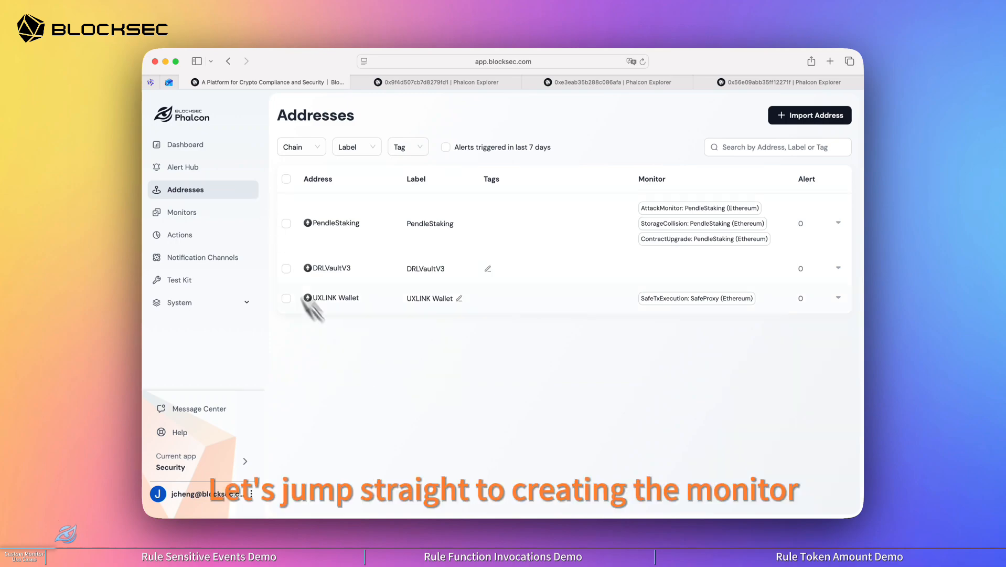
left_click(181, 212)
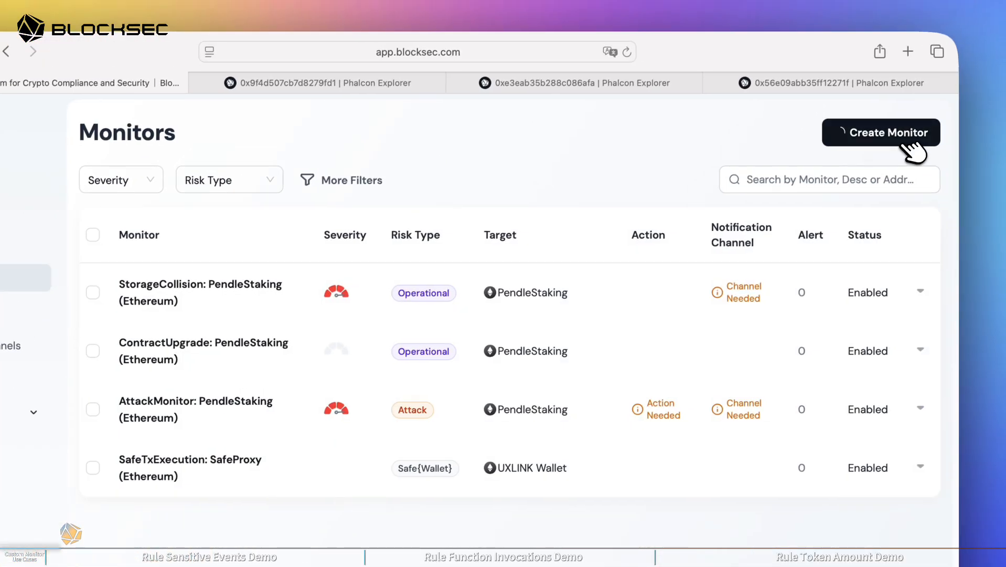
left_click(942, 104)
scroll(457, 351, "down", 15)
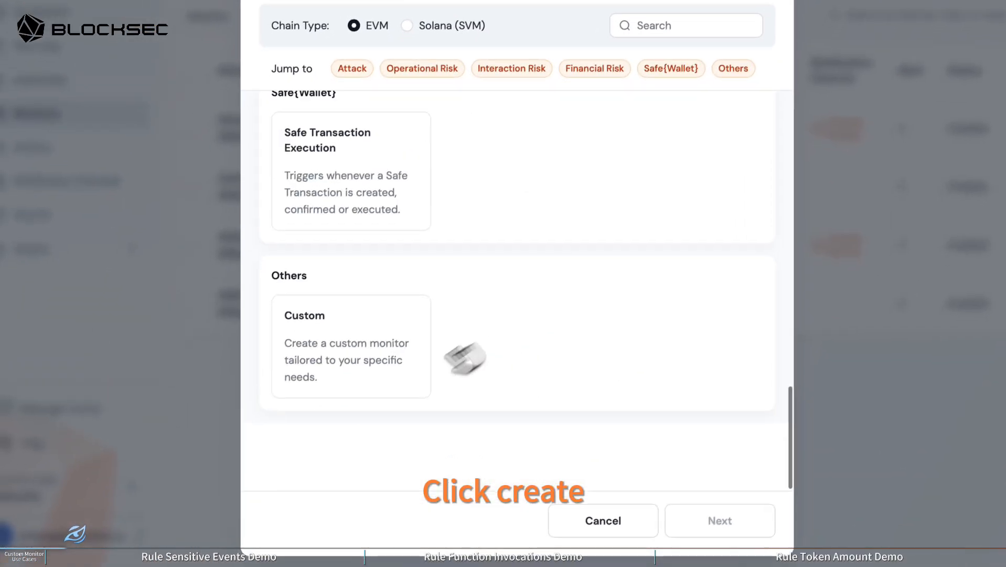
left_click(368, 436)
left_click(697, 483)
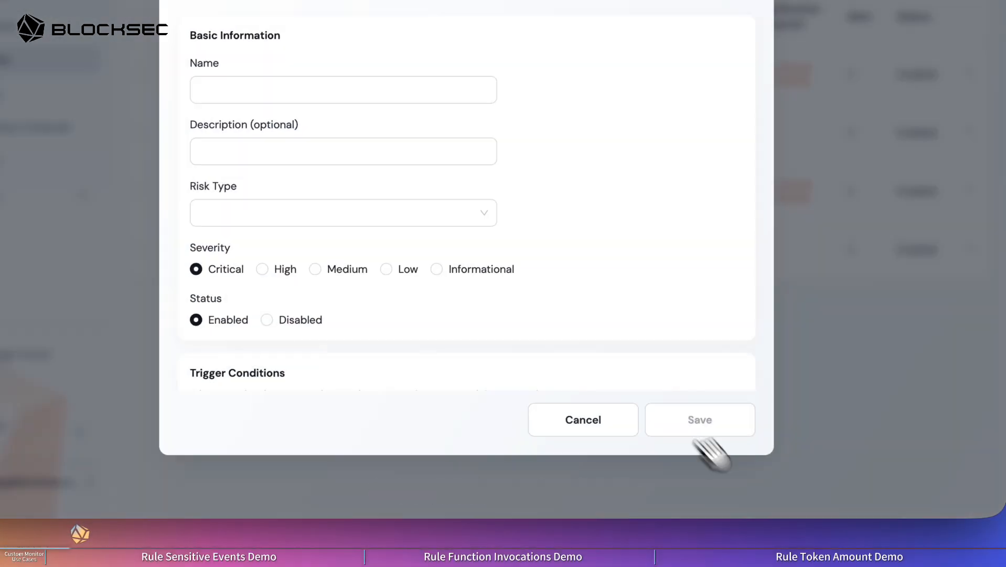
Step: Name the monitor "Demo: sensitive event" and save its detection engine as All Transactions
left_click(305, 229)
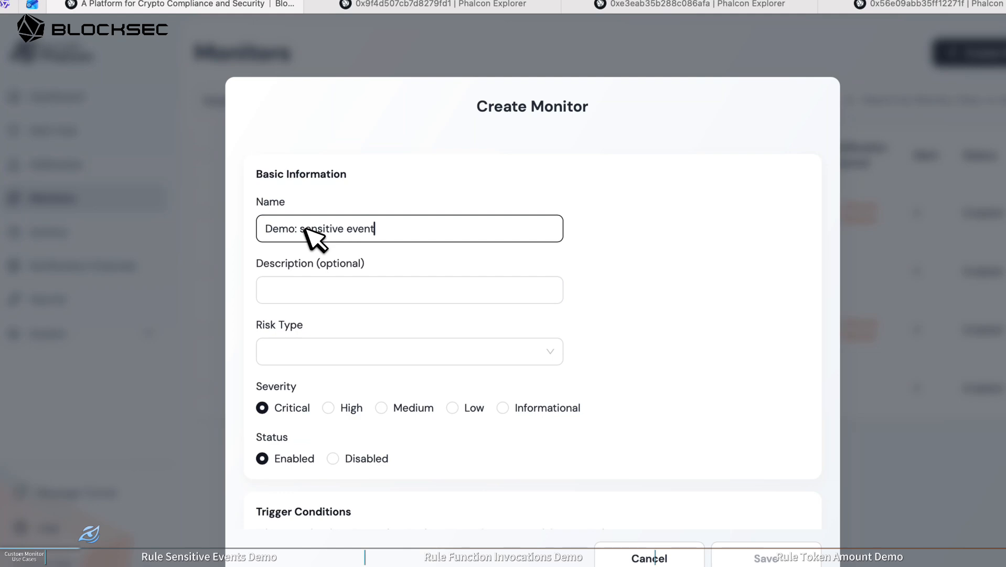
scroll(354, 321, "down", 5)
left_click(304, 348)
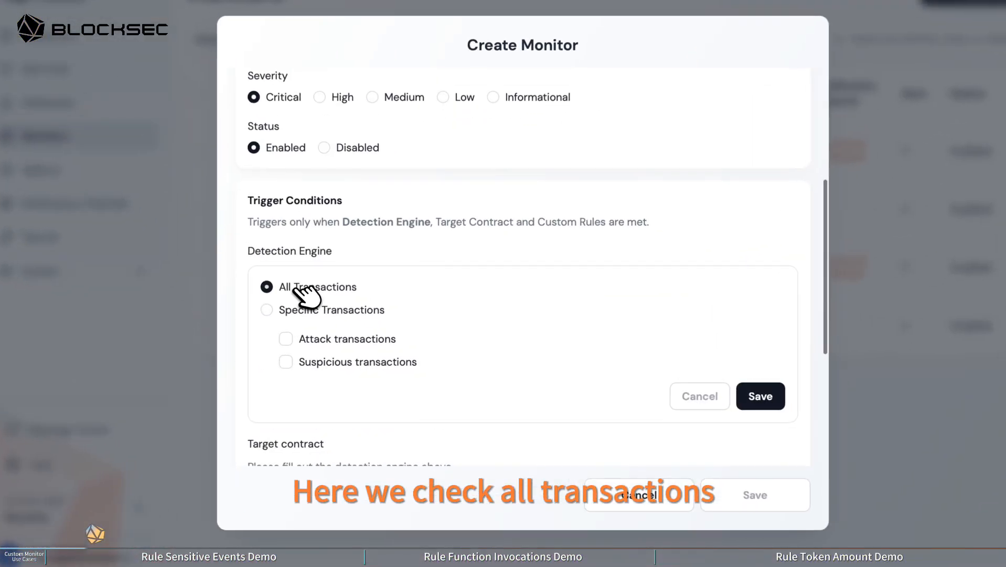
scroll(300, 291, "down", 1)
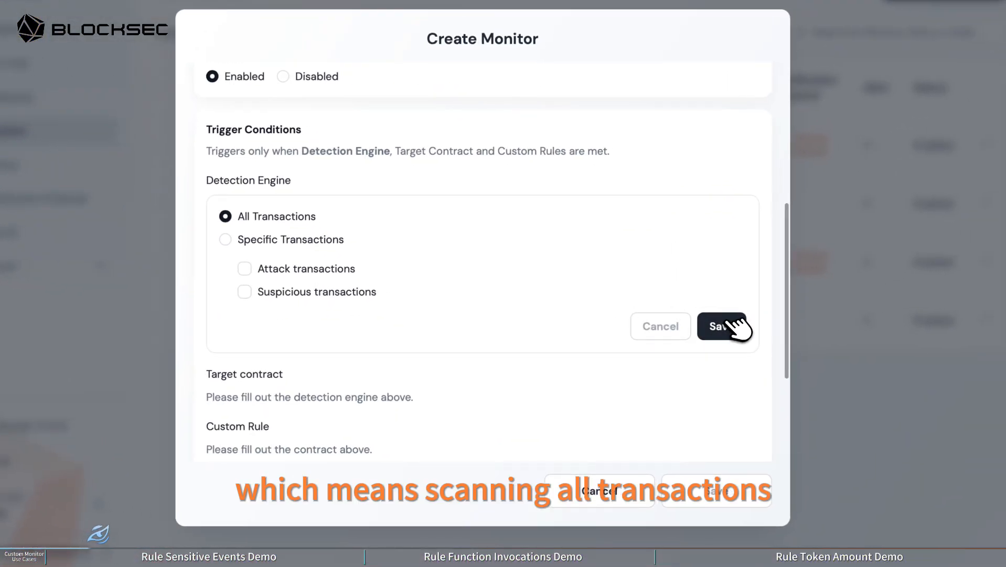
left_click(730, 326)
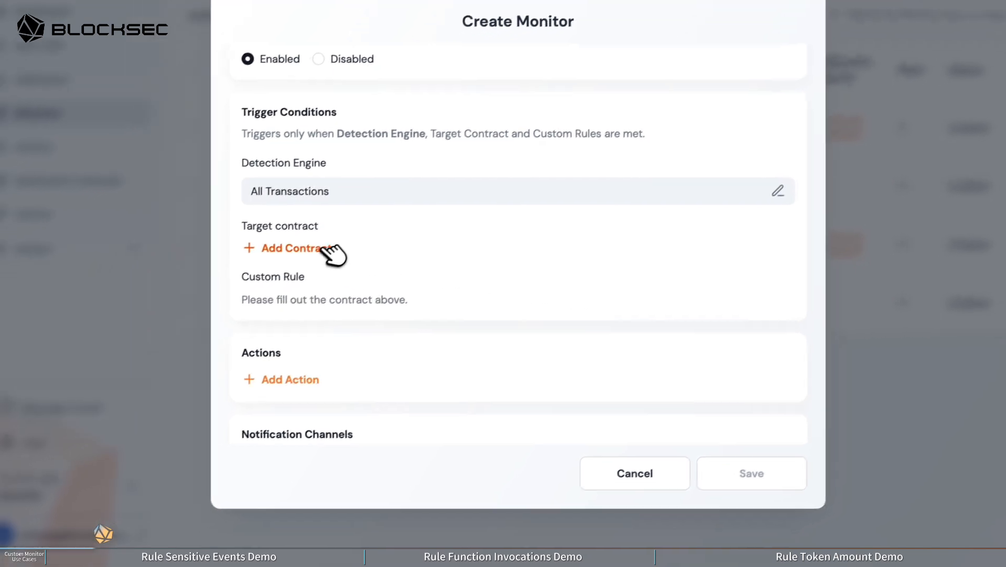
Step: Add the imported UXLINK Wallet address on Ethereum as the monitor's target contract
left_click(286, 263)
scroll(315, 335, "down", 1)
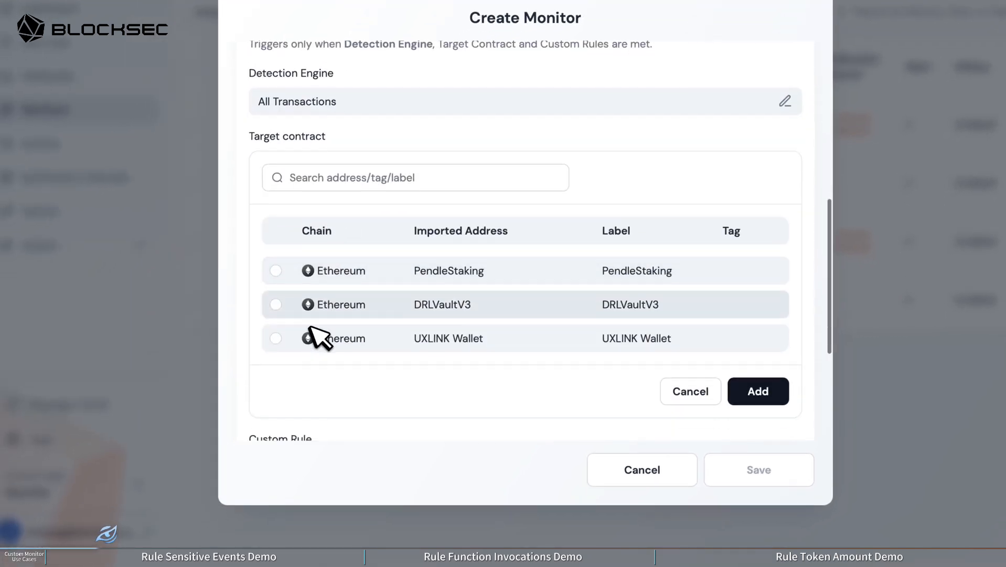
left_click(276, 338)
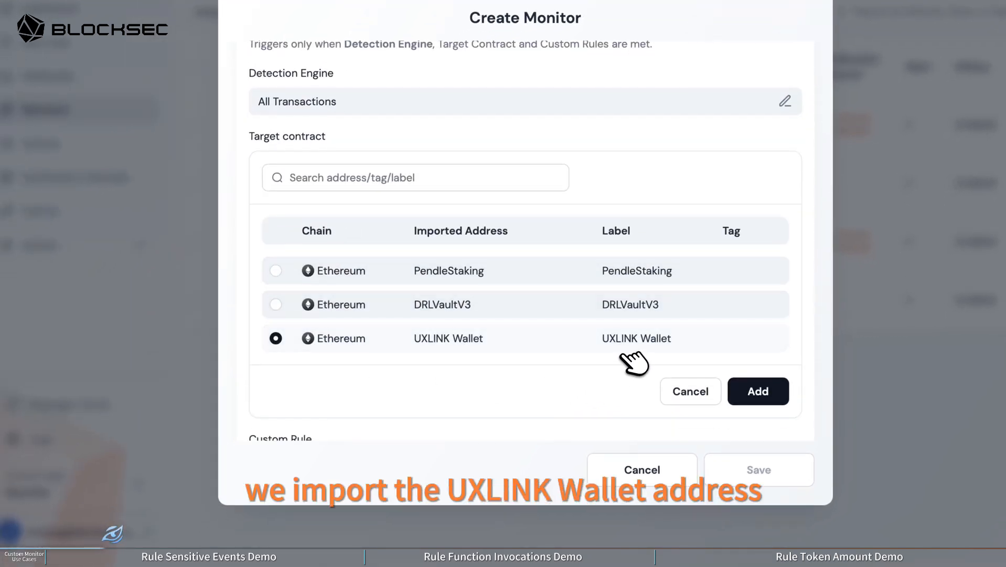
left_click(739, 391)
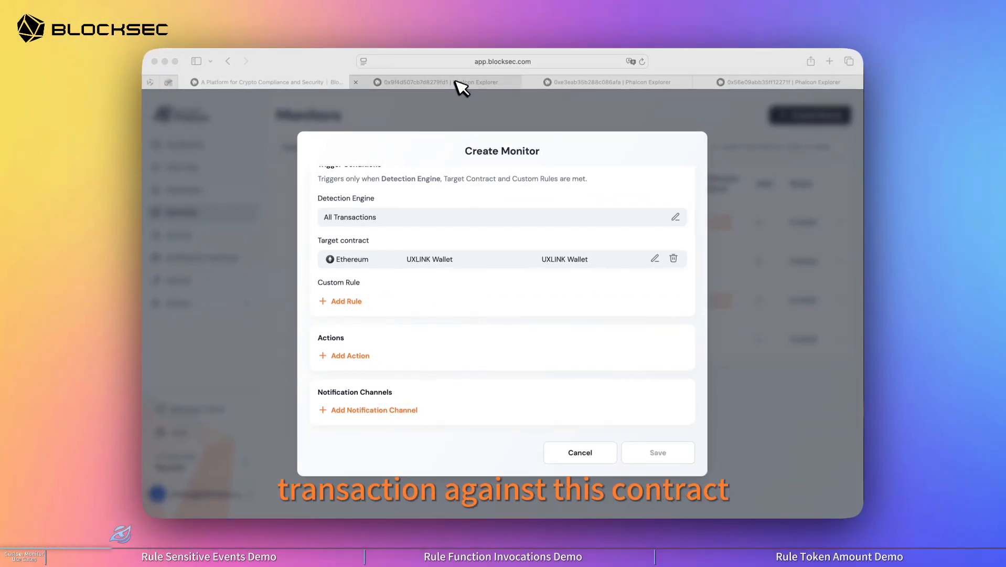
Step: Examine the invocation flow of the UXLINK attack transaction 0x9f4d507cb7d8279fd1 in Phalcon Explorer, and return to the monitor form
left_click(456, 82)
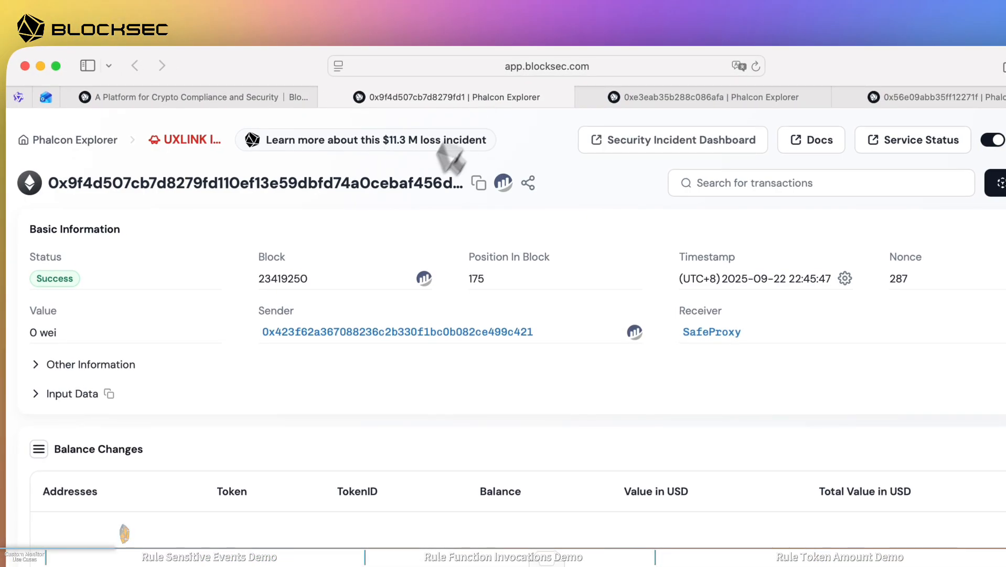
scroll(362, 304, "down", 10)
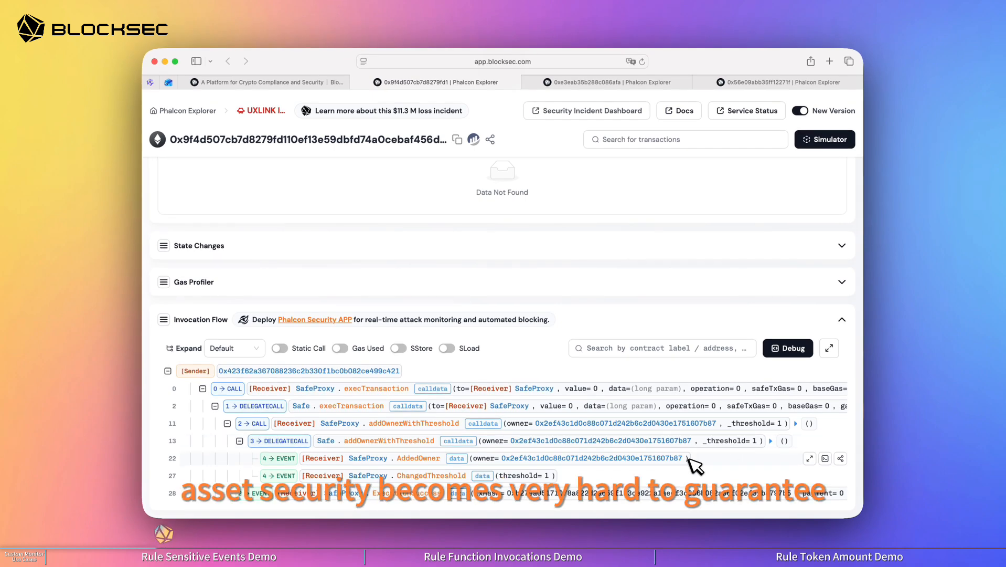
left_click(317, 84)
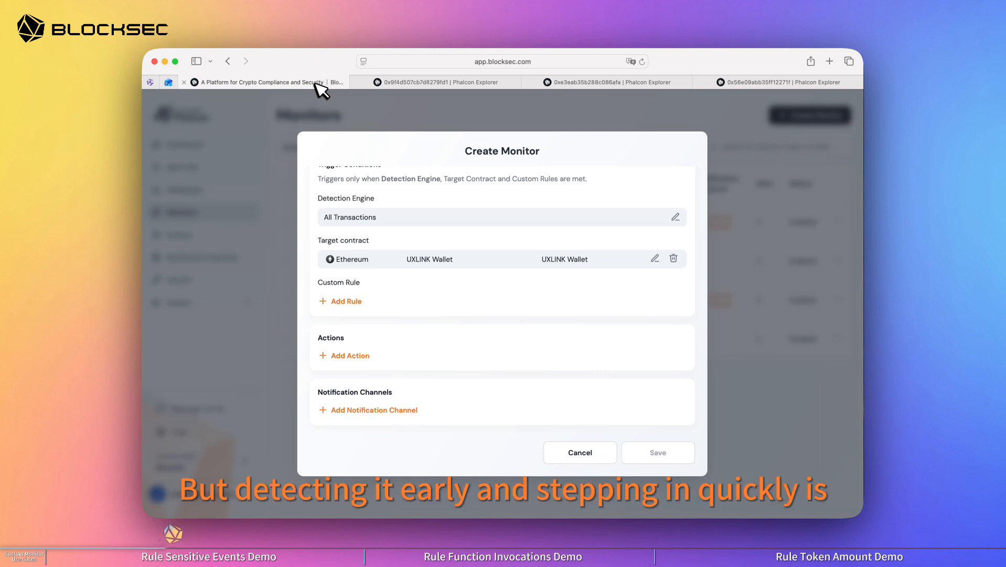
Step: Add a custom rule of type Sensitive Events that monitors the AddedOwner(address) event
left_click(346, 301)
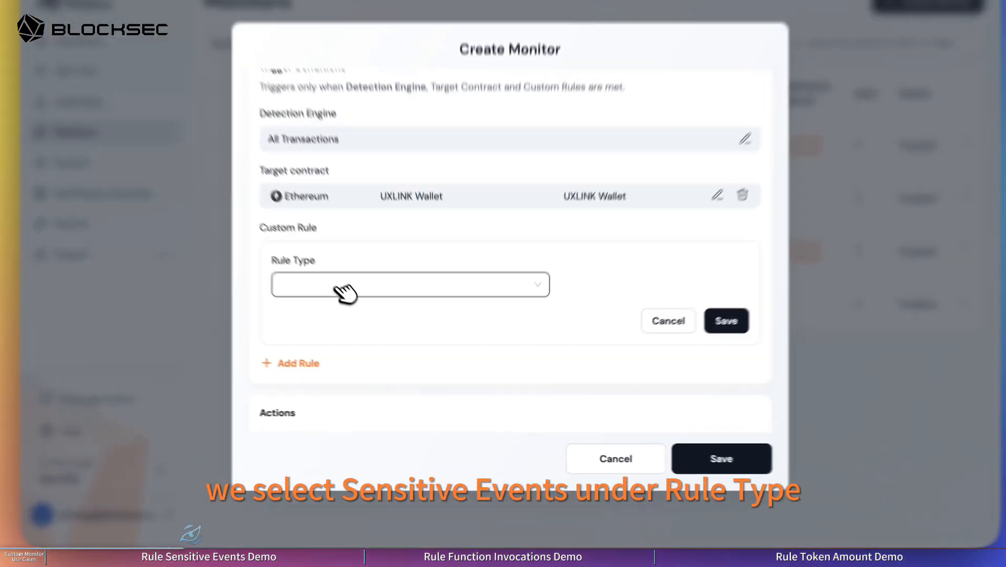
left_click(381, 326)
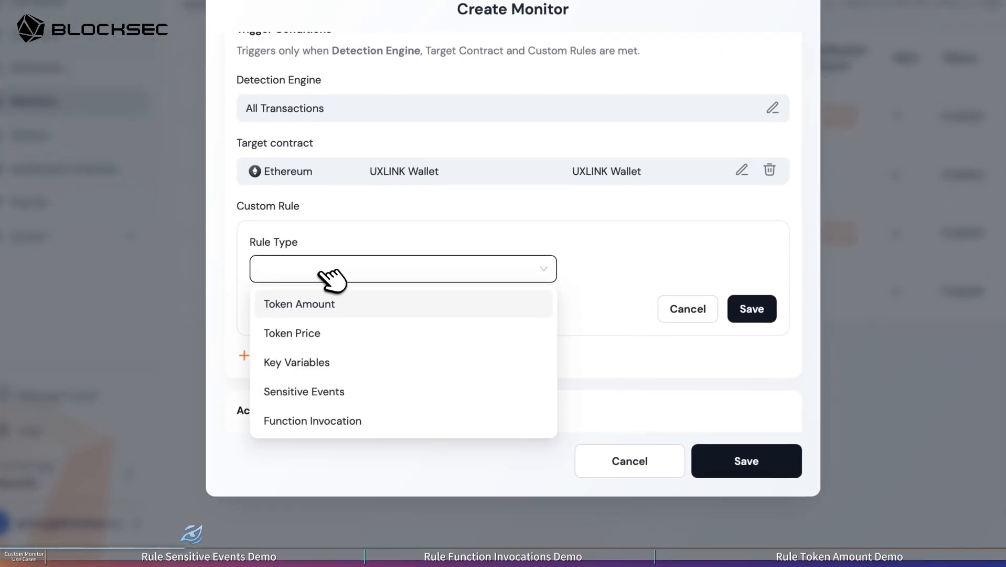
left_click(307, 392)
scroll(414, 343, "down", 2)
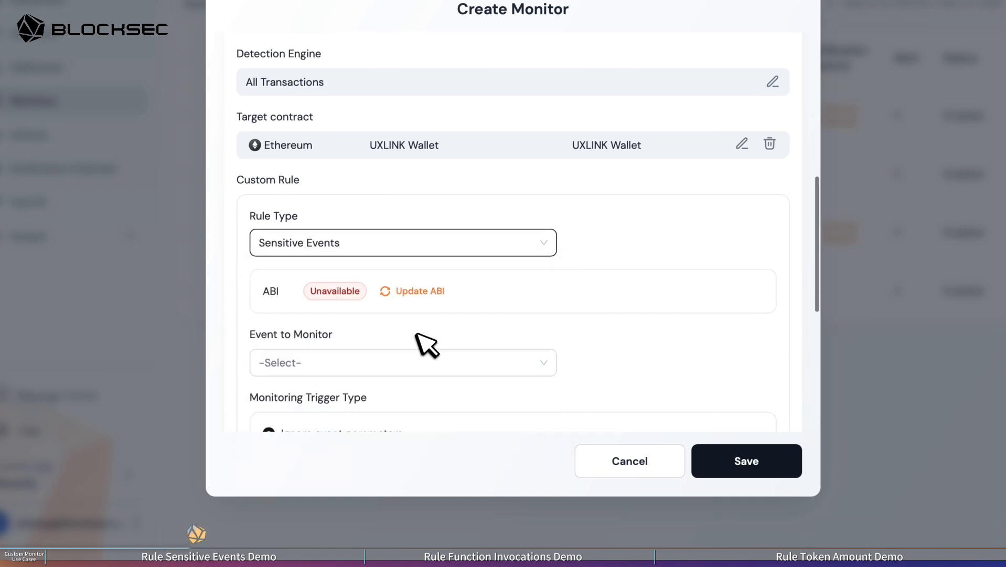
left_click(378, 324)
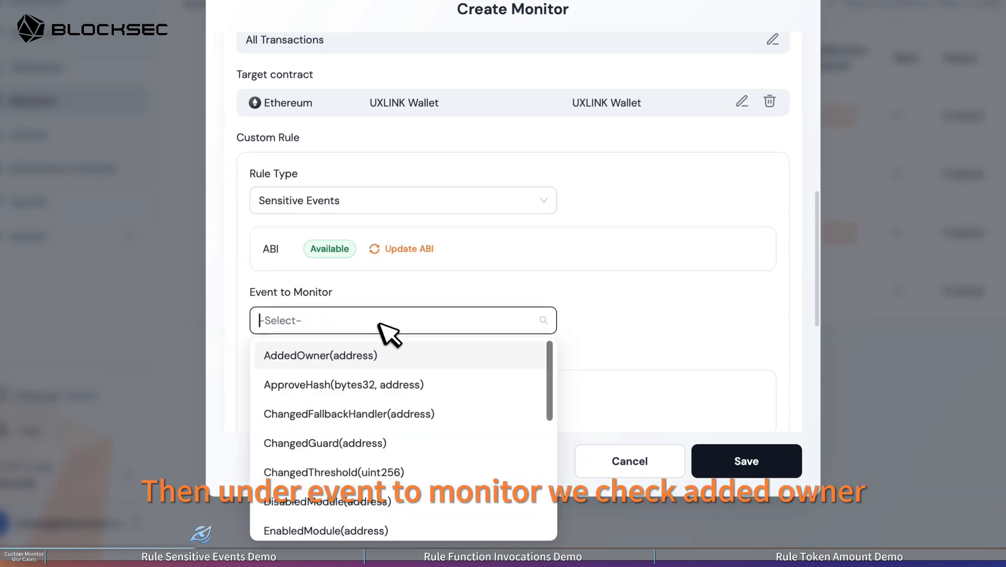
left_click(357, 362)
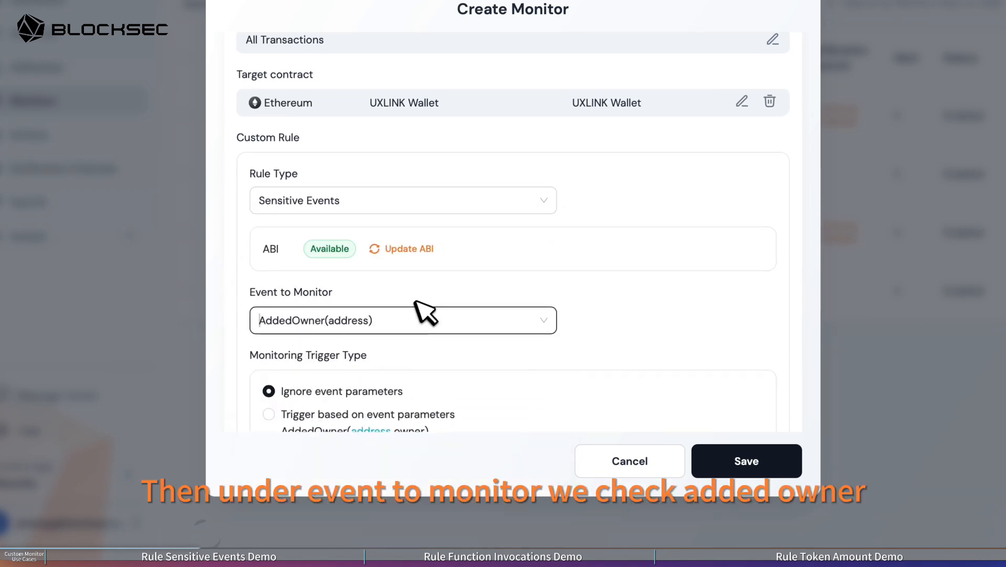
Step: Set the rule to trigger based on event parameters and begin its expression with "owner !="
scroll(415, 301, "down", 3)
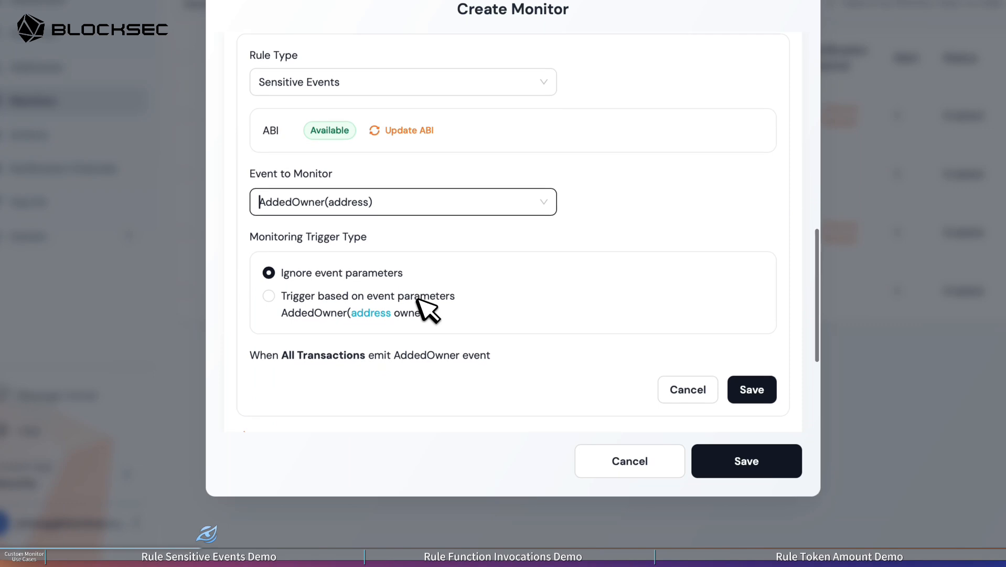
left_click(314, 297)
scroll(310, 302, "down", 3)
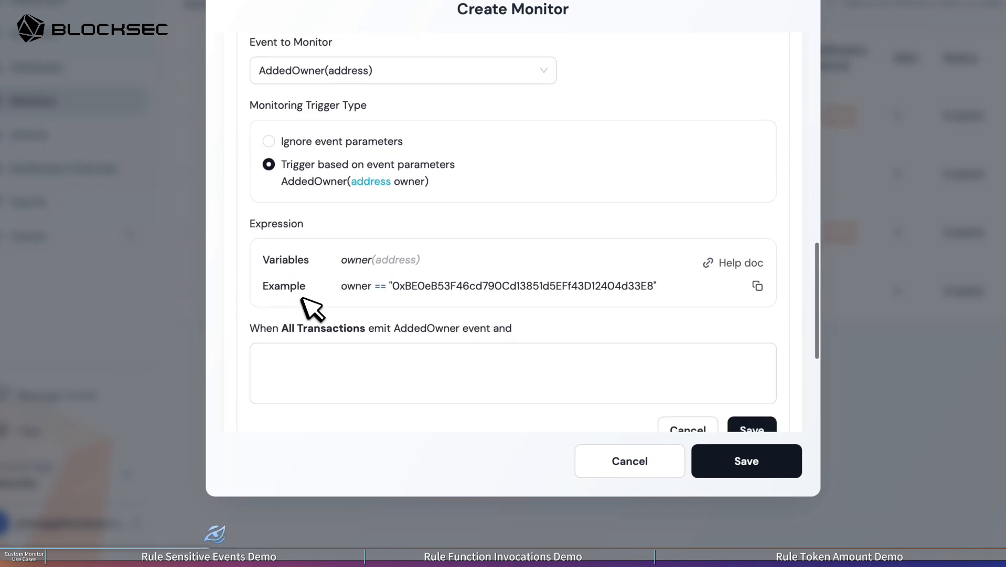
scroll(303, 298, "down", 1)
left_click(575, 416)
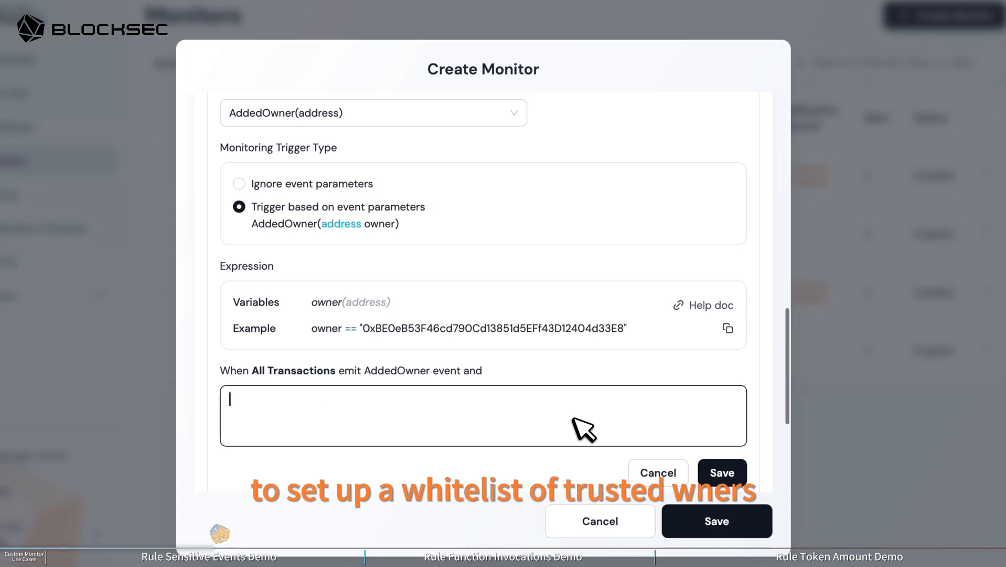
type("owner !=")
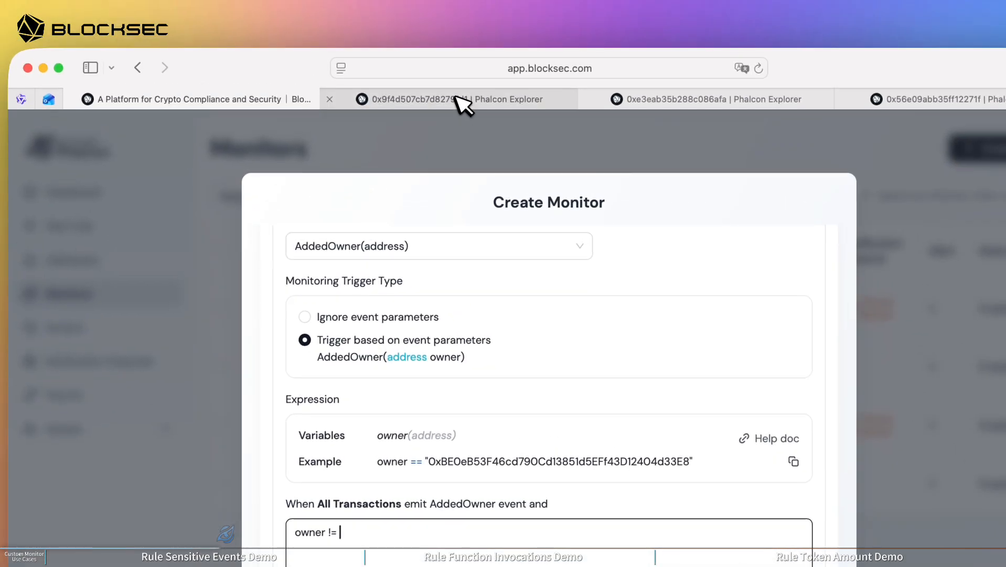
Step: Expand the SafeProxy state changes of transaction 0x9f4d507cb7d8279fd1 and copy the previously configured owner's address
left_click(458, 98)
scroll(309, 273, "up", 2)
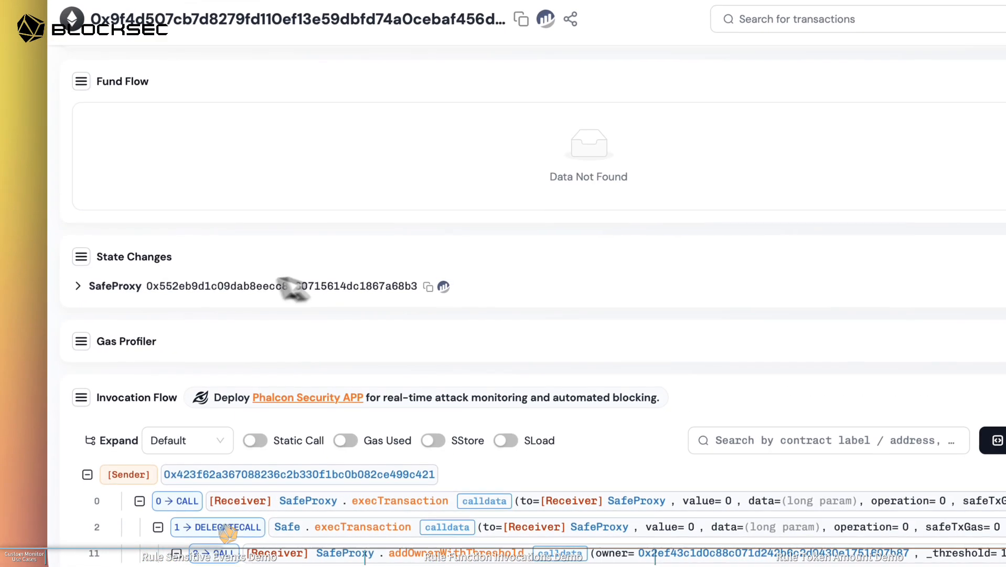
left_click(137, 287)
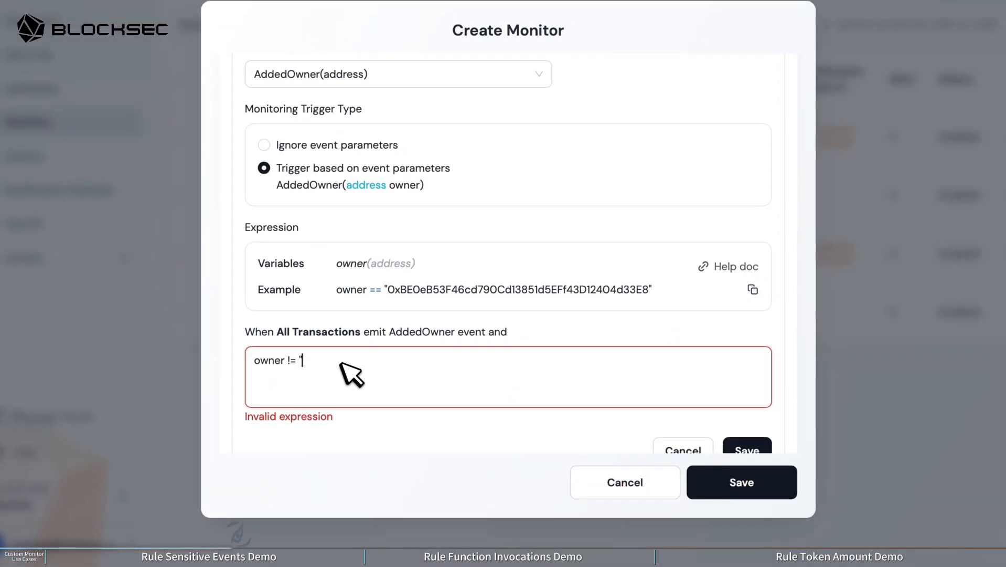
key("ctrl+v")
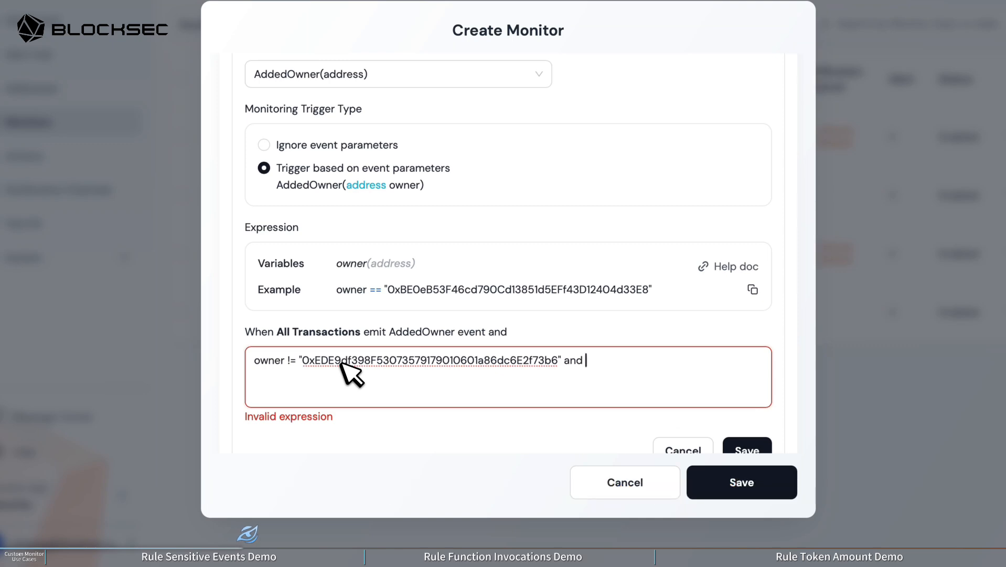
key("BackSpace")
key("BackSpace")
key("BackSpace")
key("BackSpace")
key("BackSpace")
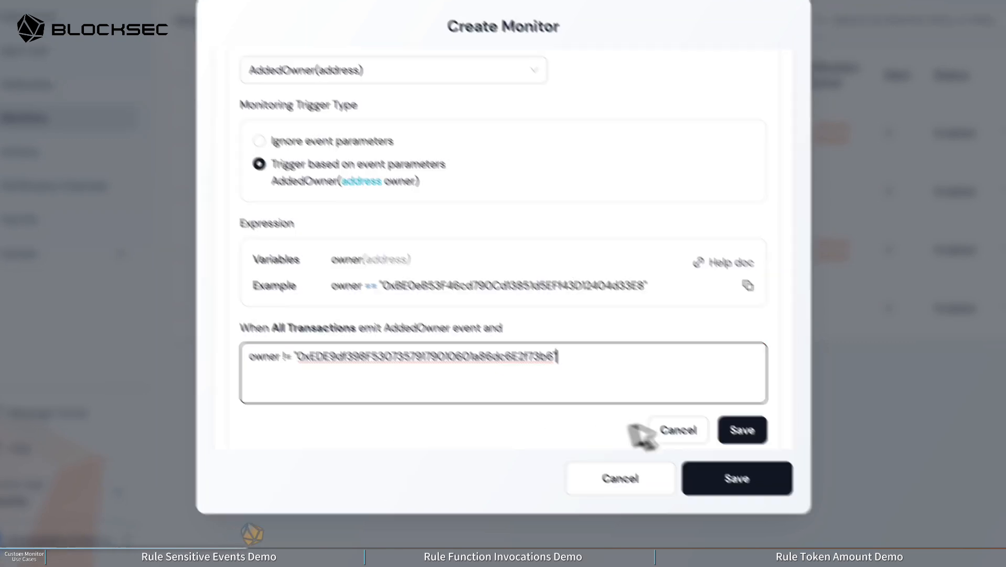
left_click(747, 433)
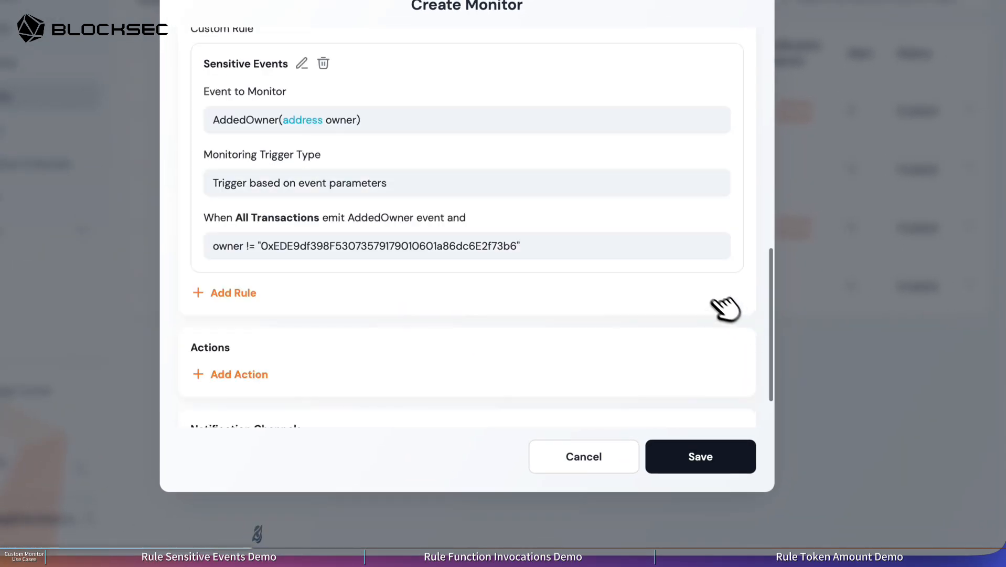
Step: Set the monitor's risk type to Operational and its severity to Informational, and save the monitor
scroll(644, 272, "up", 10)
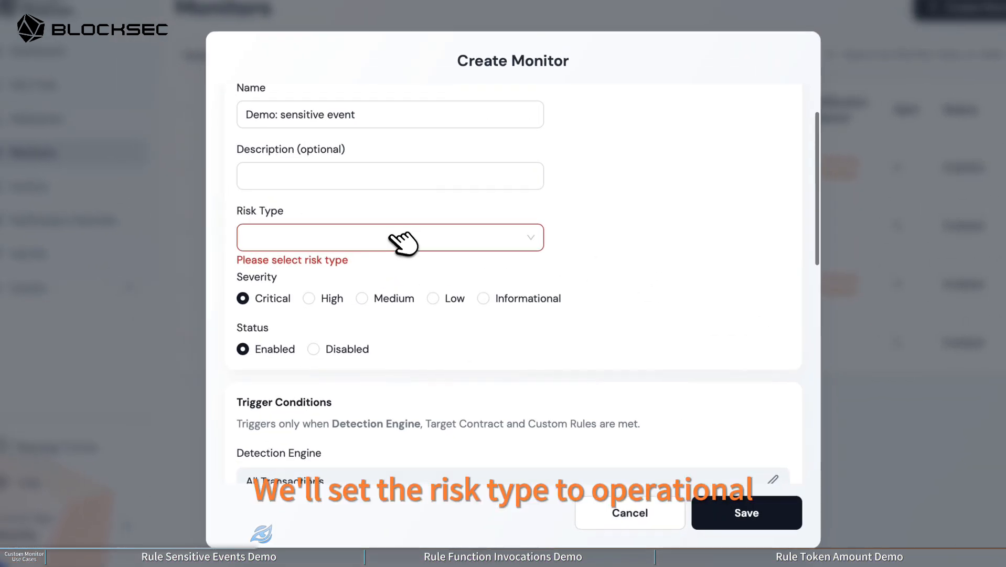
left_click(345, 180)
left_click(306, 299)
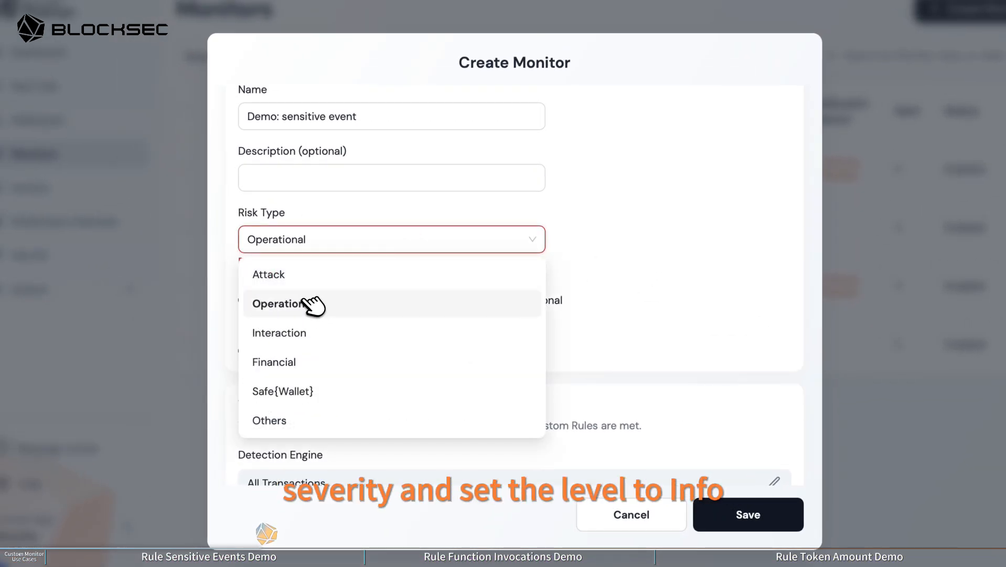
left_click(501, 295)
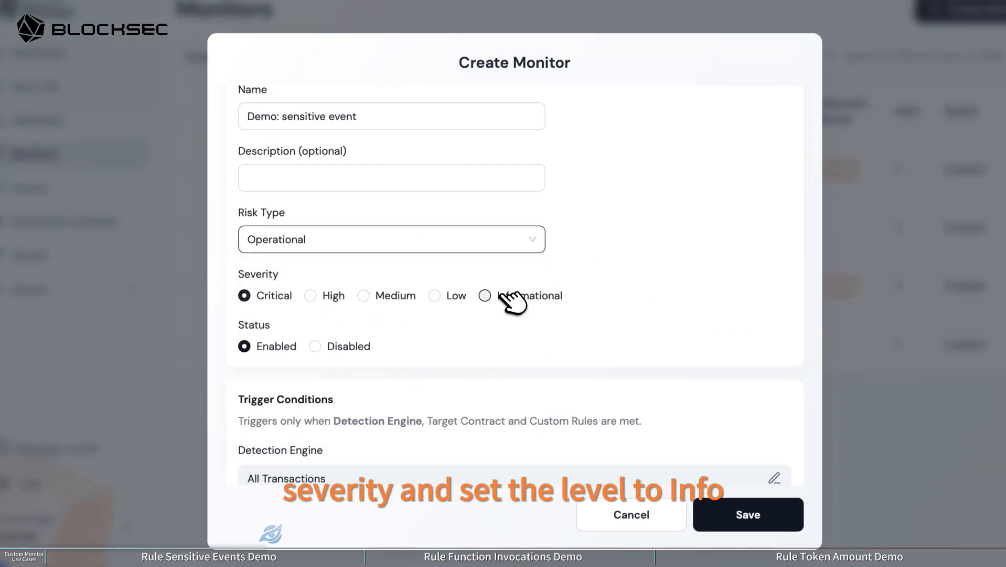
scroll(628, 339, "down", 10)
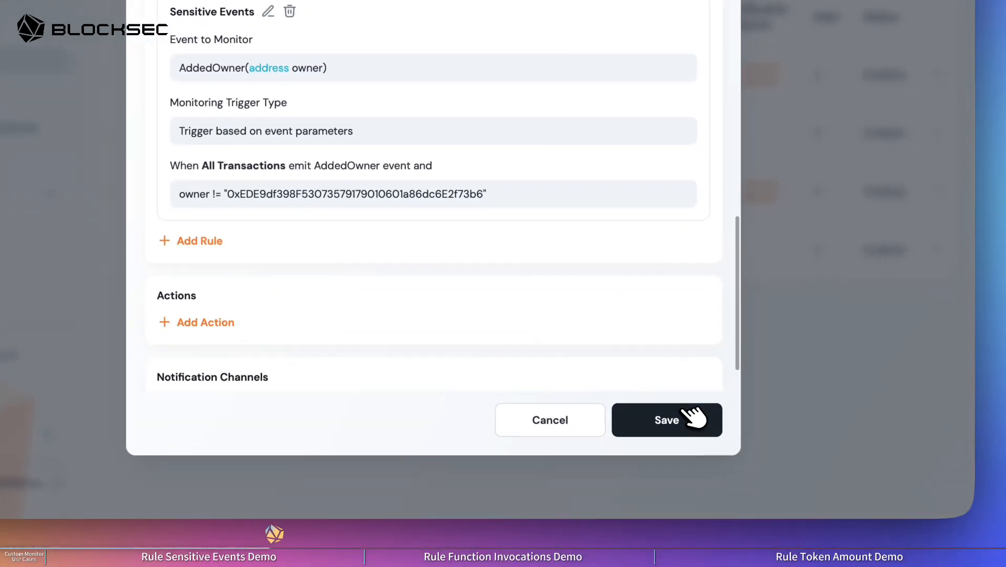
left_click(691, 416)
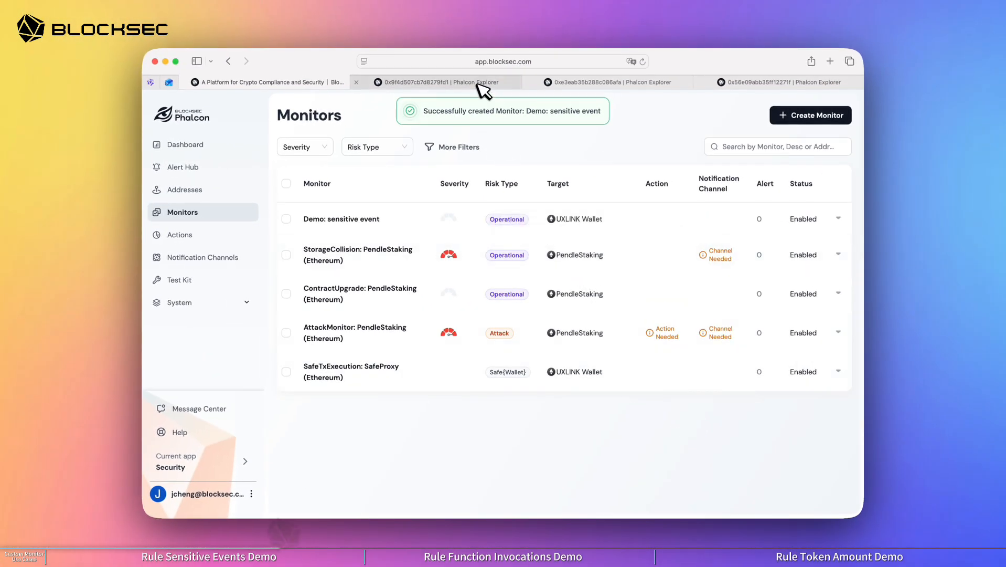
Step: Copy the full hash of the 0x9f4d507cb7d8279fd1 attack transaction and open the Test Kit
left_click(478, 84)
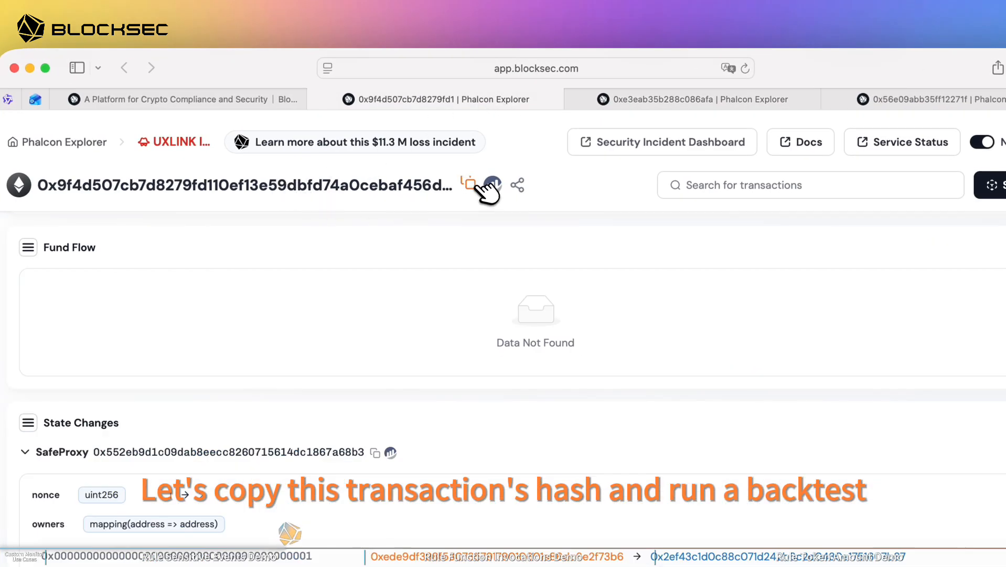
left_click(469, 184)
left_click(292, 100)
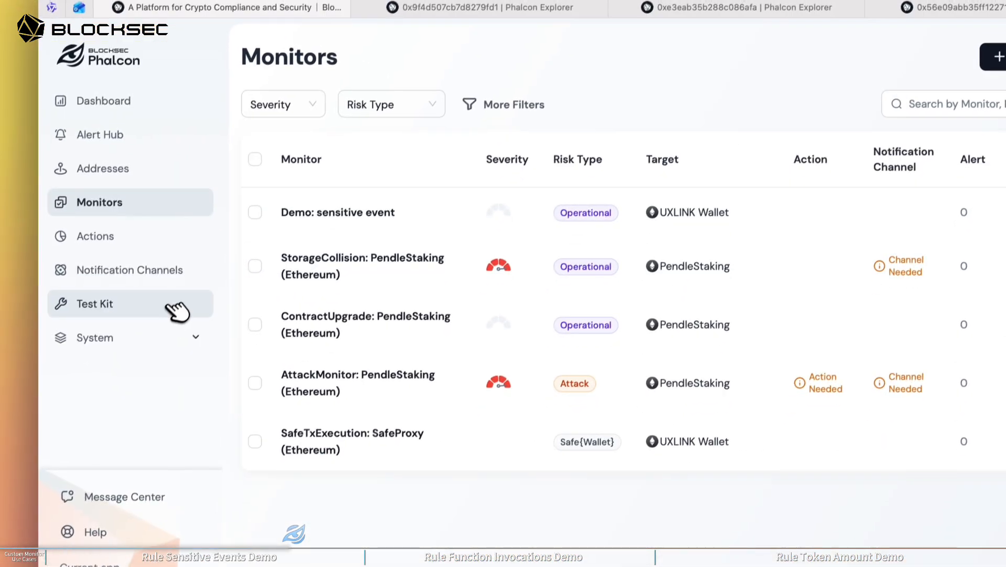
left_click(173, 306)
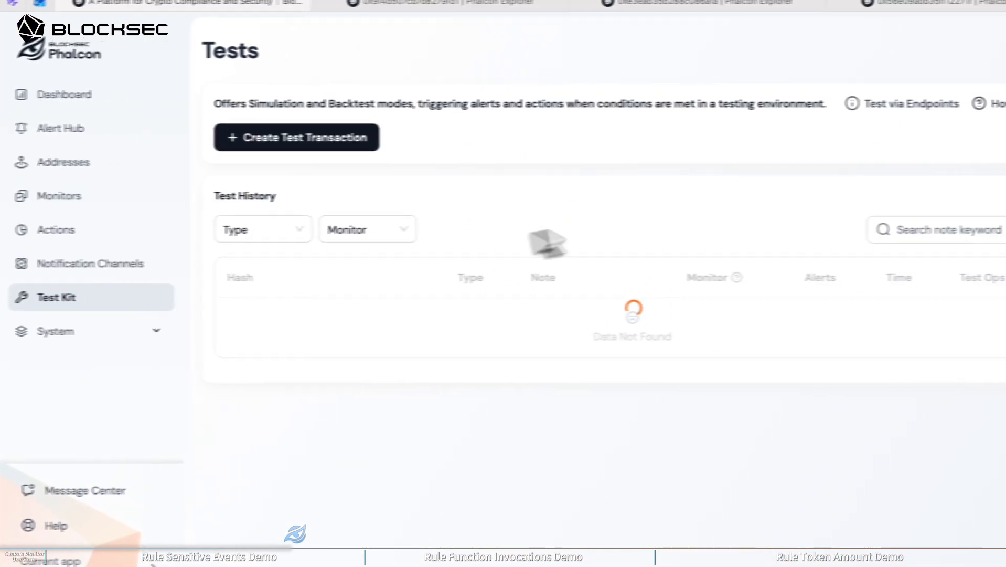
Step: Create a backtest using the copied hash of the 0x9f4d507cb7d8279fd1 attack transaction and run it
left_click(336, 145)
left_click(405, 426)
key("ctrl+v")
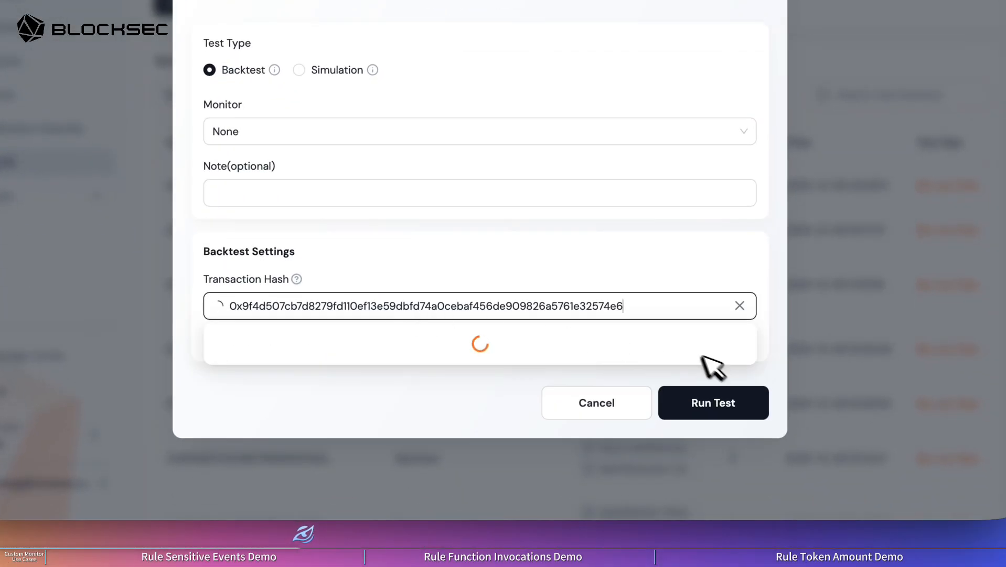
left_click(674, 342)
left_click(738, 409)
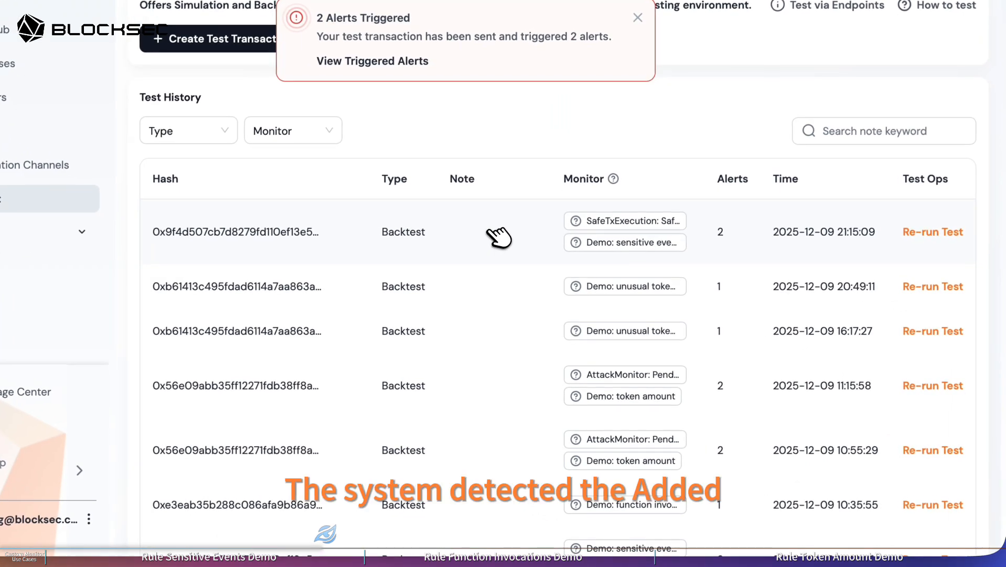
Step: Review the new backtest's triggered alerts and examine the details of the Demo: sensitive event alert
left_click(525, 304)
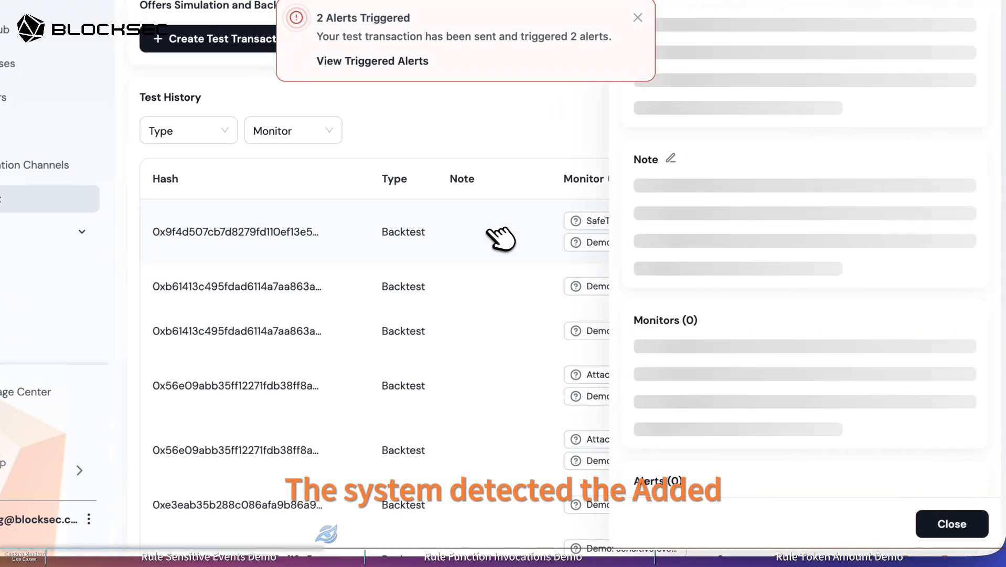
scroll(741, 319, "down", 2)
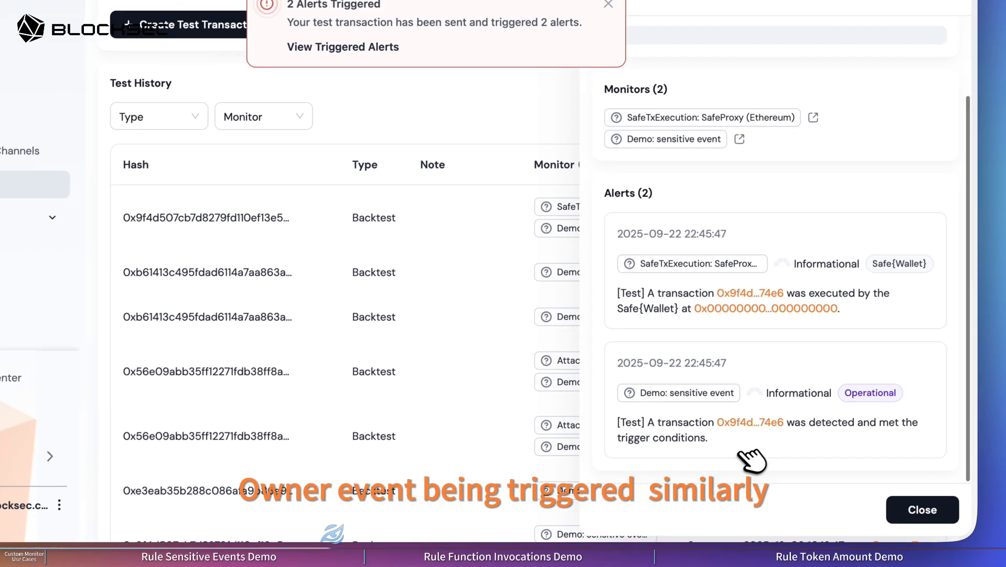
left_click(839, 426)
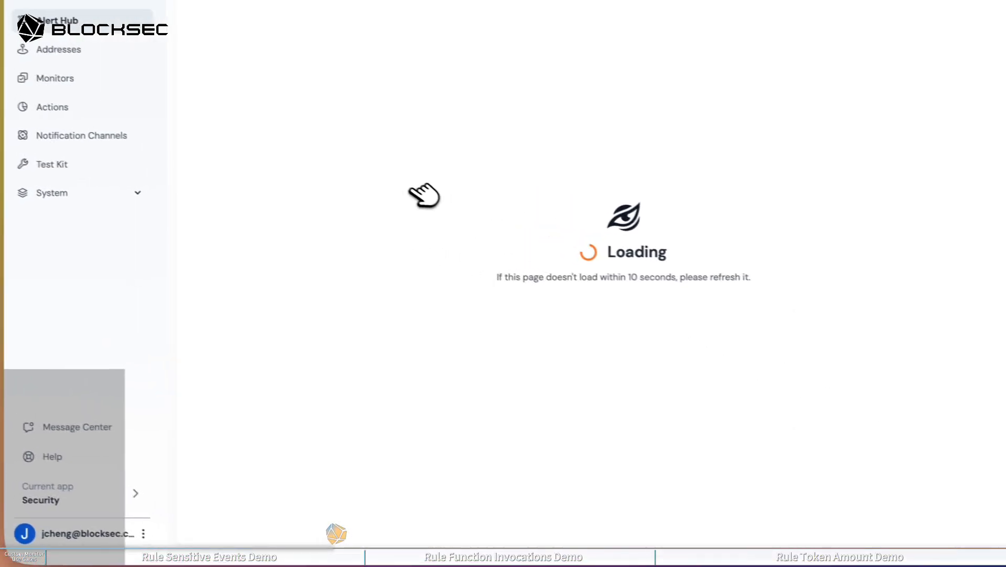
scroll(392, 234, "down", 3)
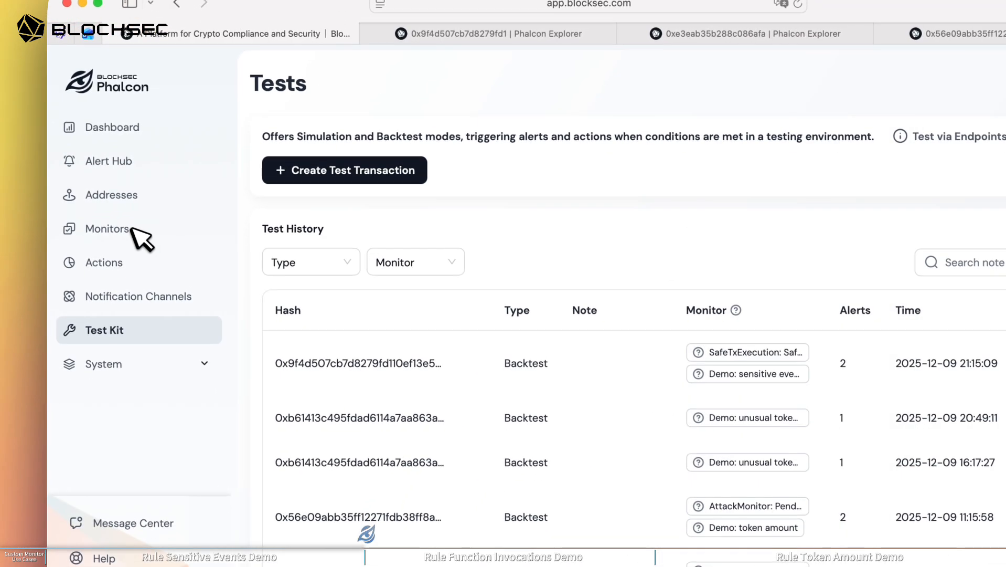
Step: Start a new monitor from the Custom template and name it Demo: function invocation
left_click(132, 231)
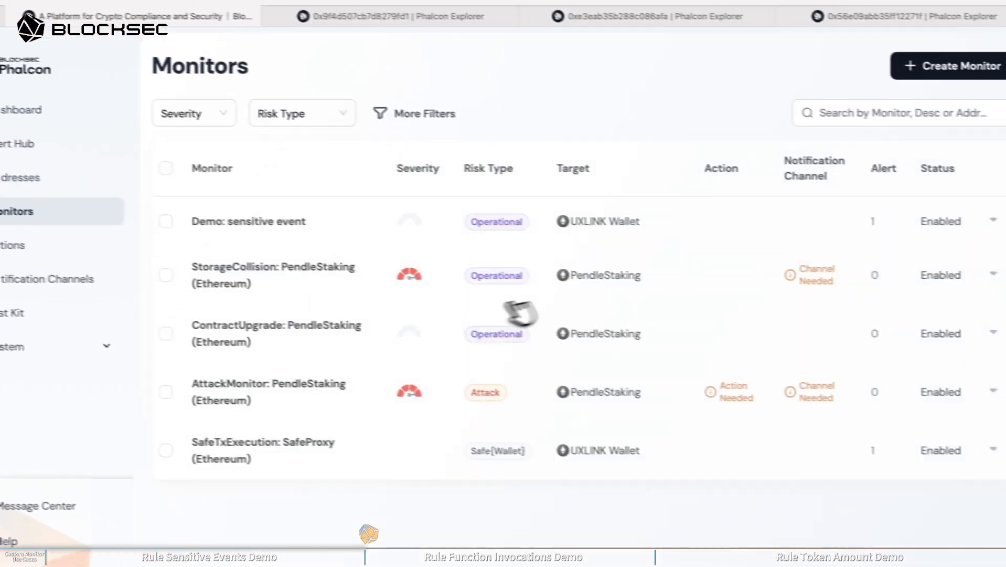
left_click(999, 79)
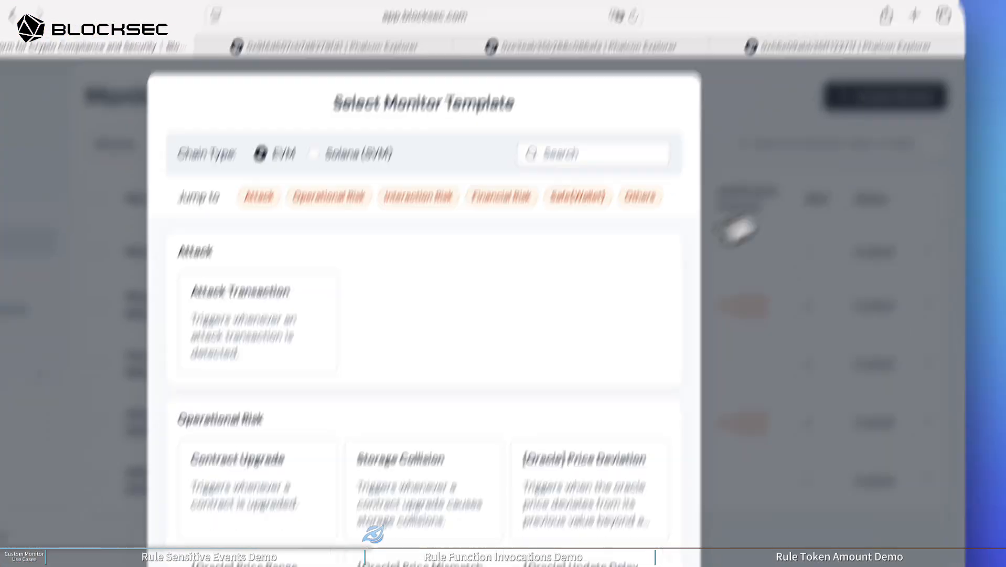
scroll(541, 402, "down", 12)
left_click(383, 362)
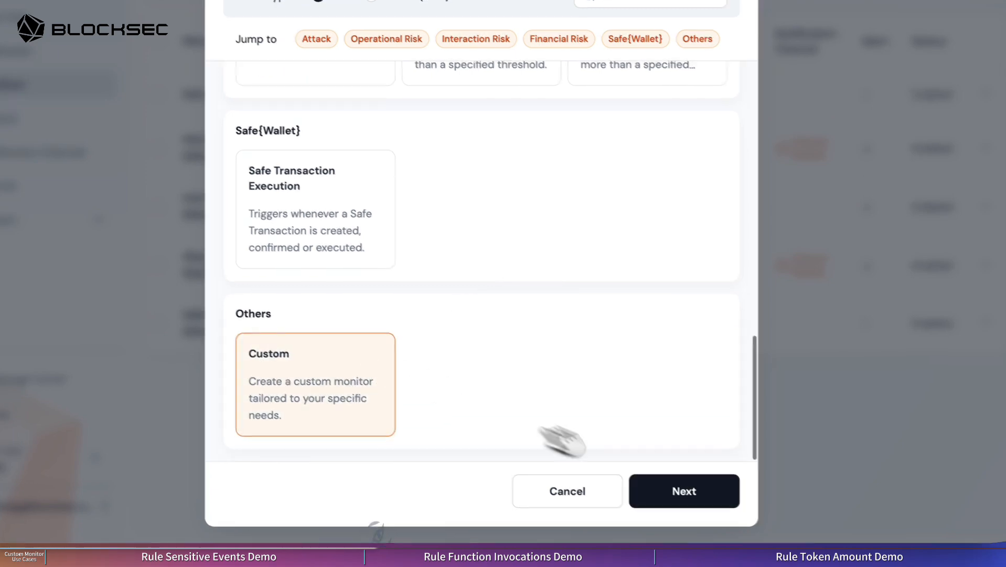
left_click(711, 498)
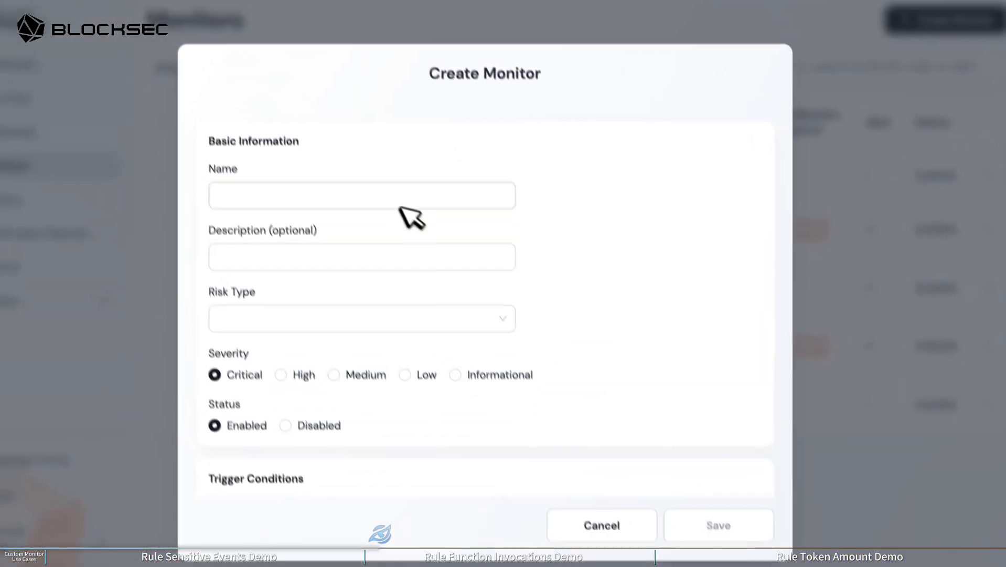
left_click(398, 202)
type("Demo:")
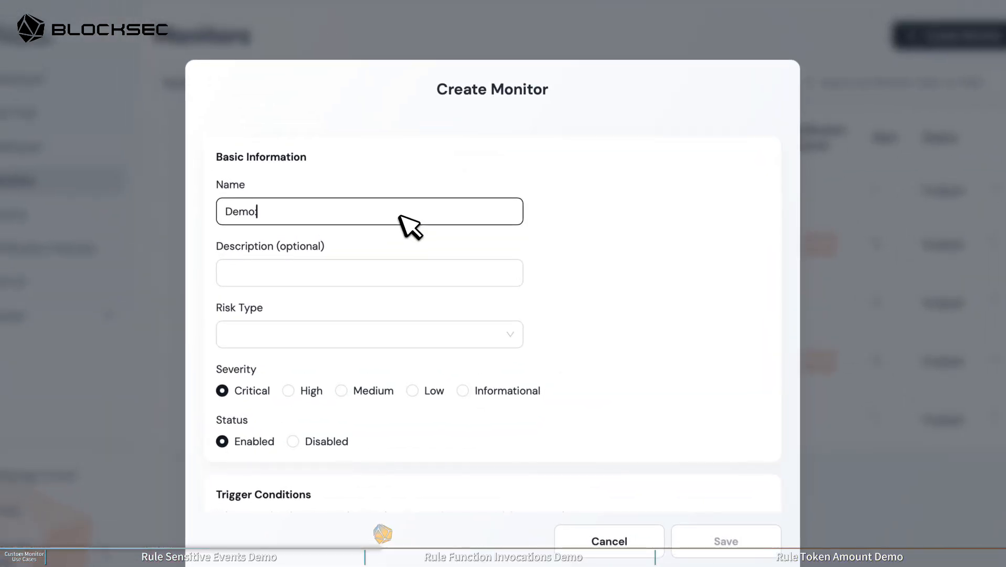
type(" function invocation")
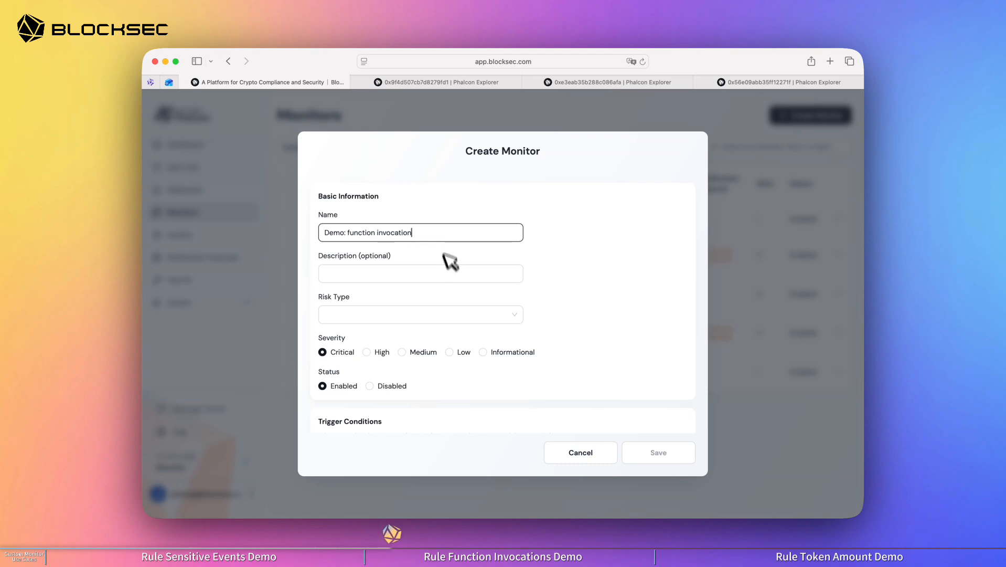
Step: Save All Transactions as the detection engine and add DRLVaultV3 on Ethereum as the target contract
scroll(451, 273, "down", 3)
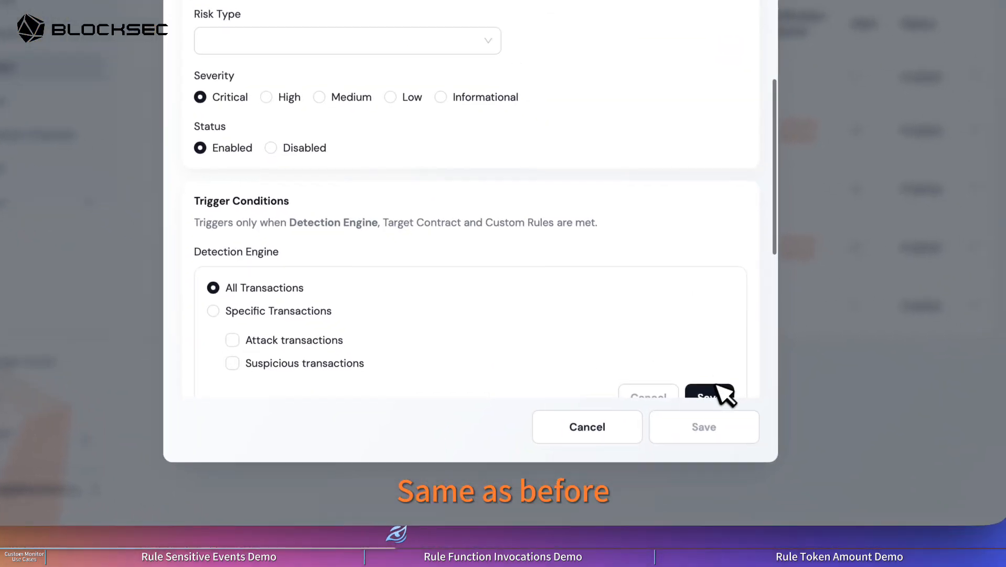
left_click(724, 395)
scroll(378, 279, "down", 2)
left_click(220, 238)
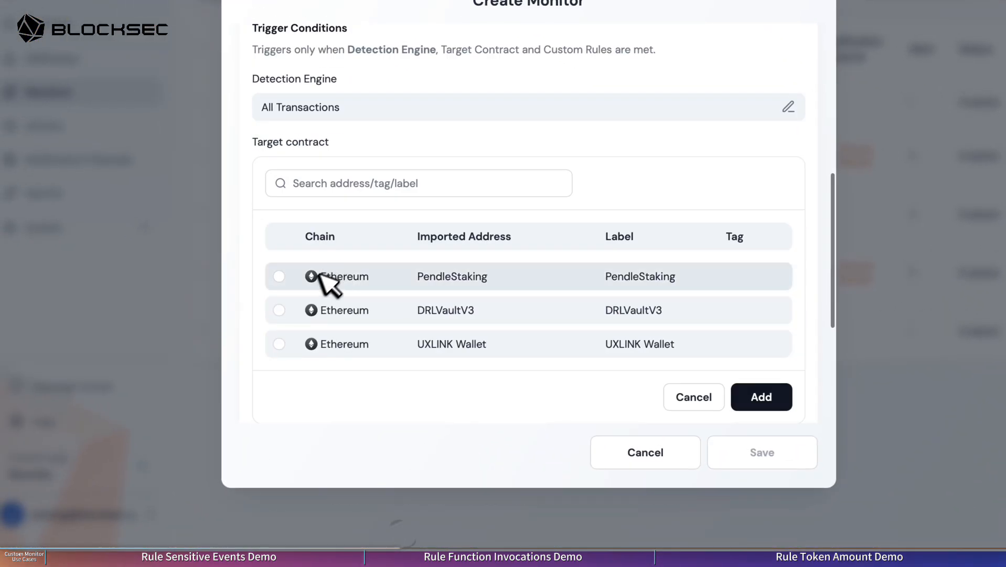
left_click(279, 310)
left_click(762, 397)
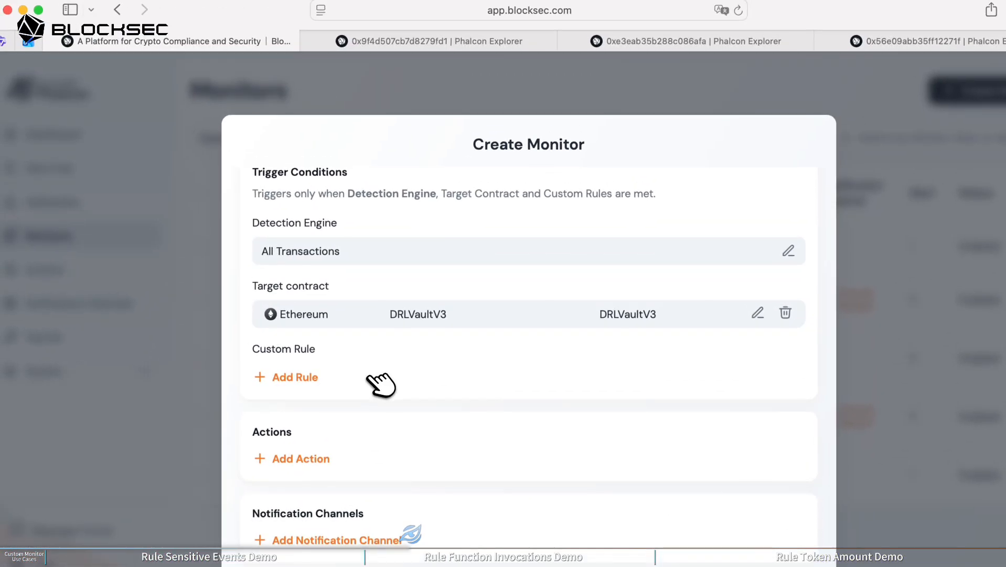
Step: Examine the swapToWETH call and balance changes in DRLVaultV3 attack transaction 0xe3eab35b288c086afa
left_click(629, 44)
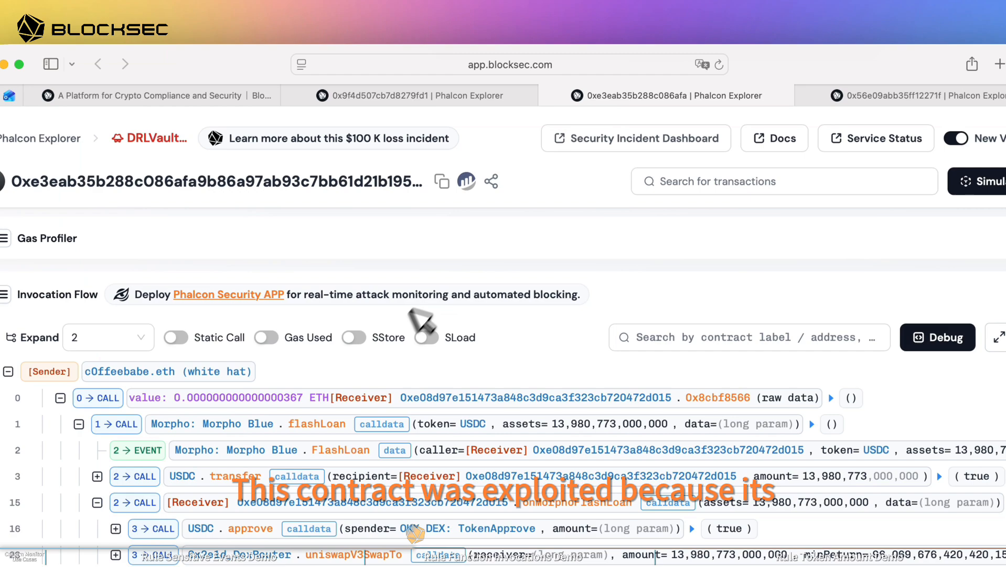
scroll(401, 343, "down", 3)
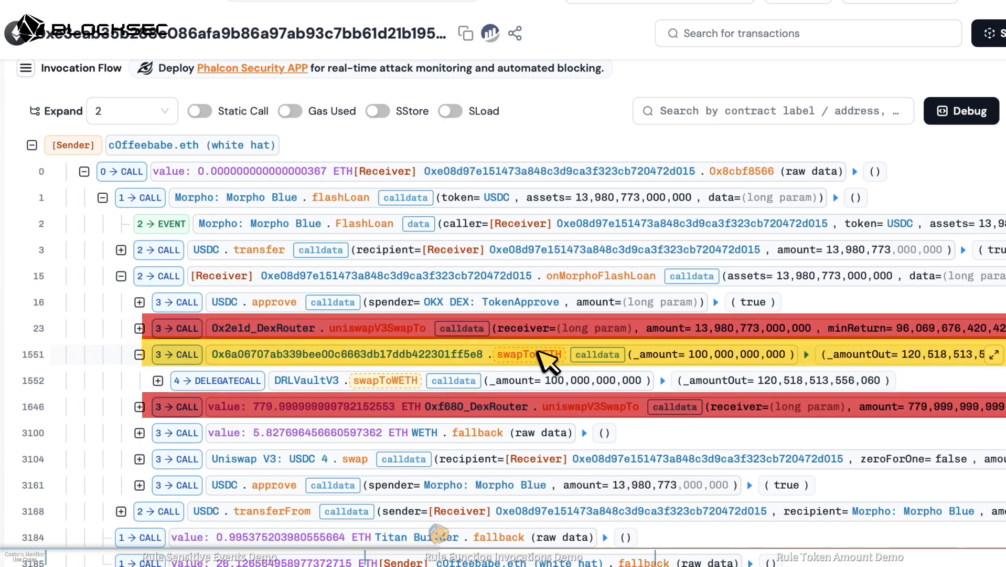
scroll(538, 352, "right", 1)
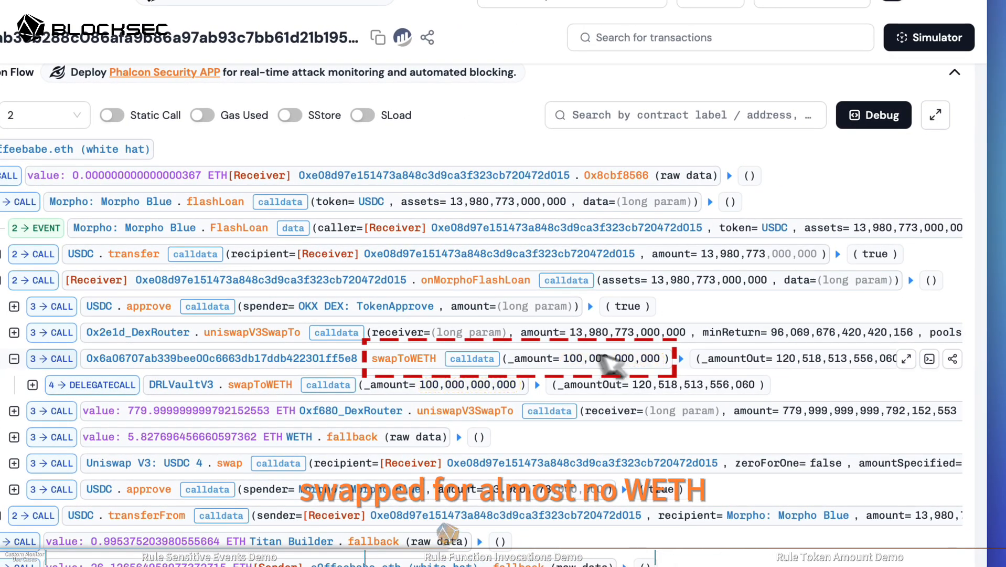
scroll(781, 374, "up", 15)
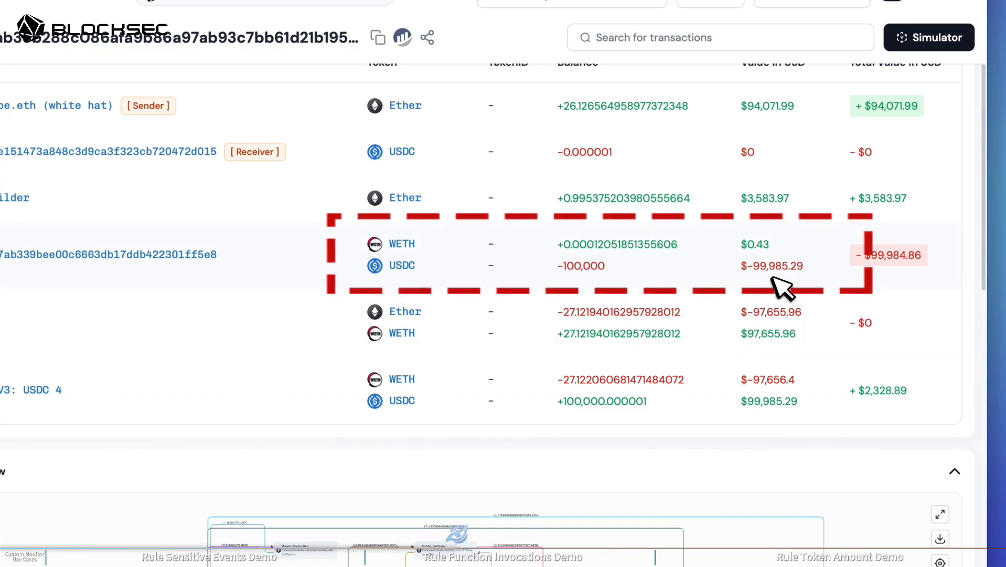
scroll(782, 286, "down", 15)
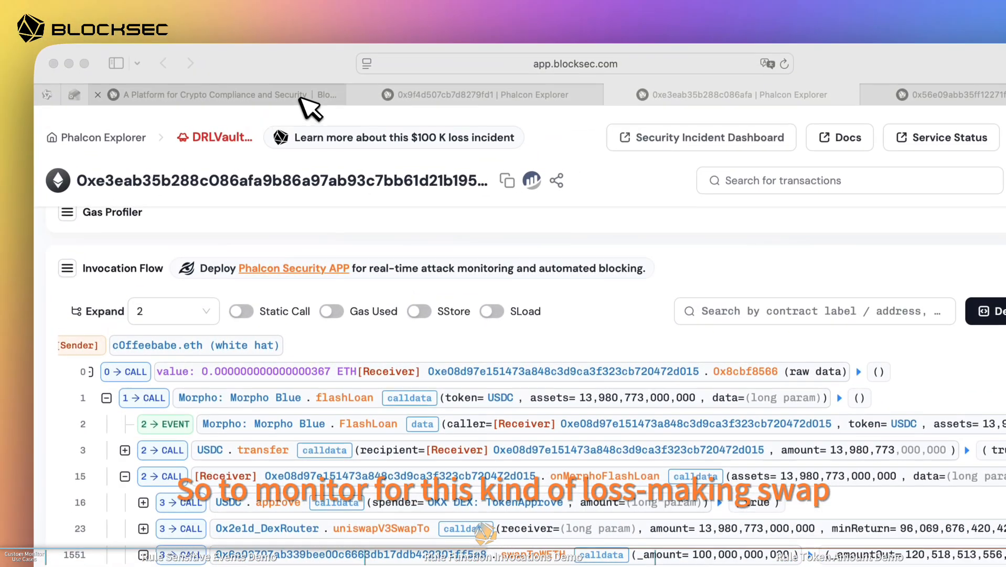
Step: Return to the unfinished monitor and add a Function Invocation rule that monitors swapToWETH(uint256)
left_click(301, 98)
left_click(416, 464)
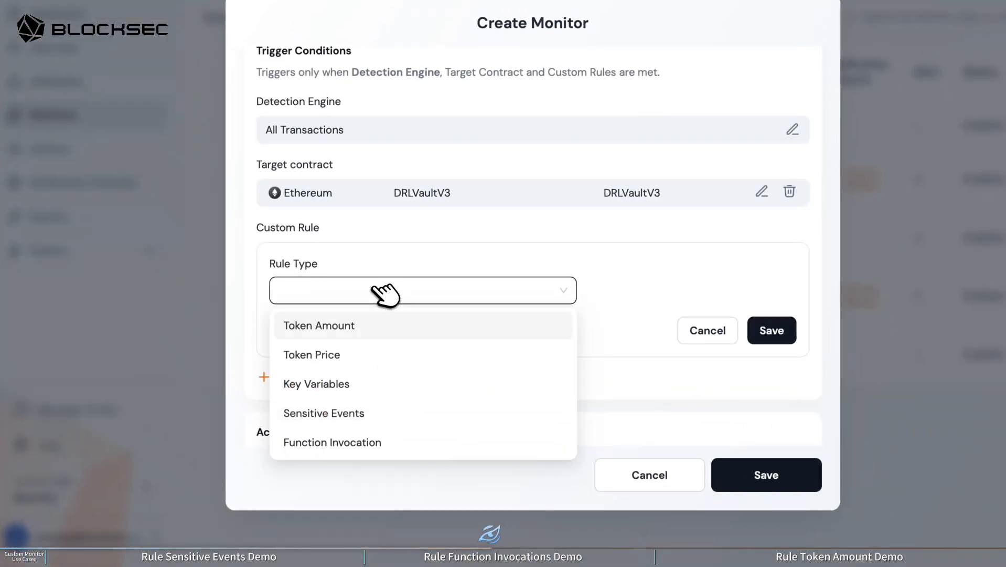
left_click(353, 443)
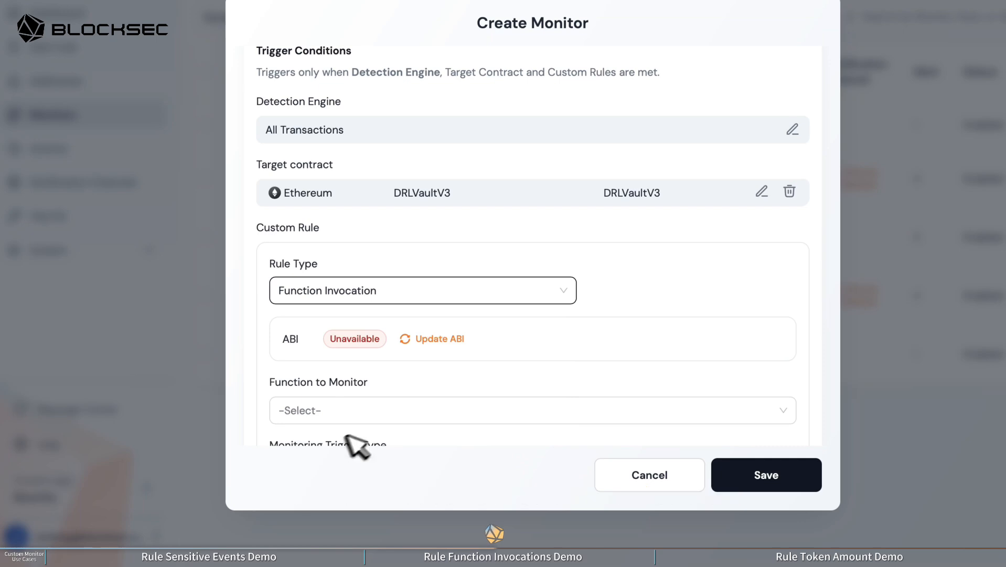
scroll(546, 355, "down", 2)
left_click(402, 329)
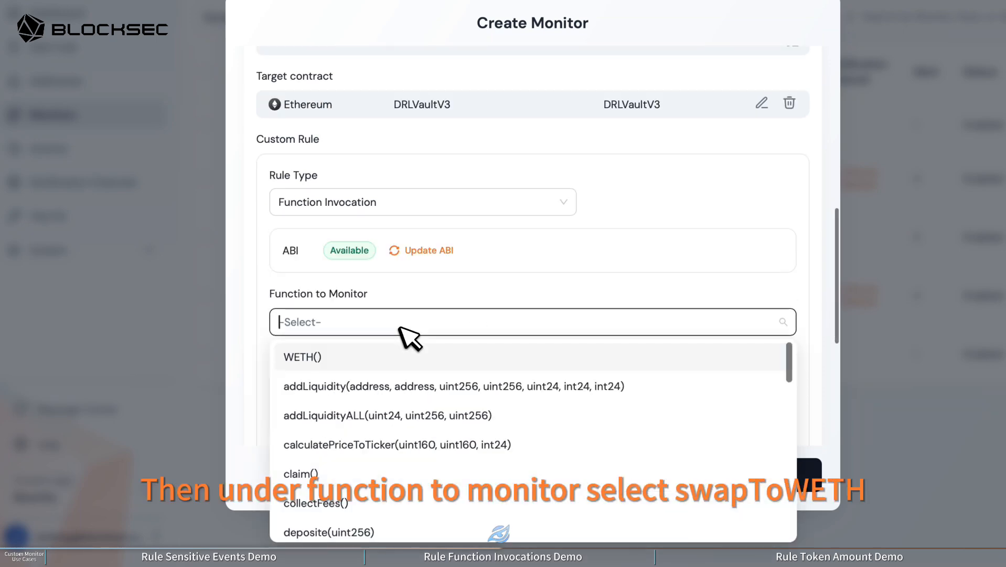
scroll(401, 415, "down", 10)
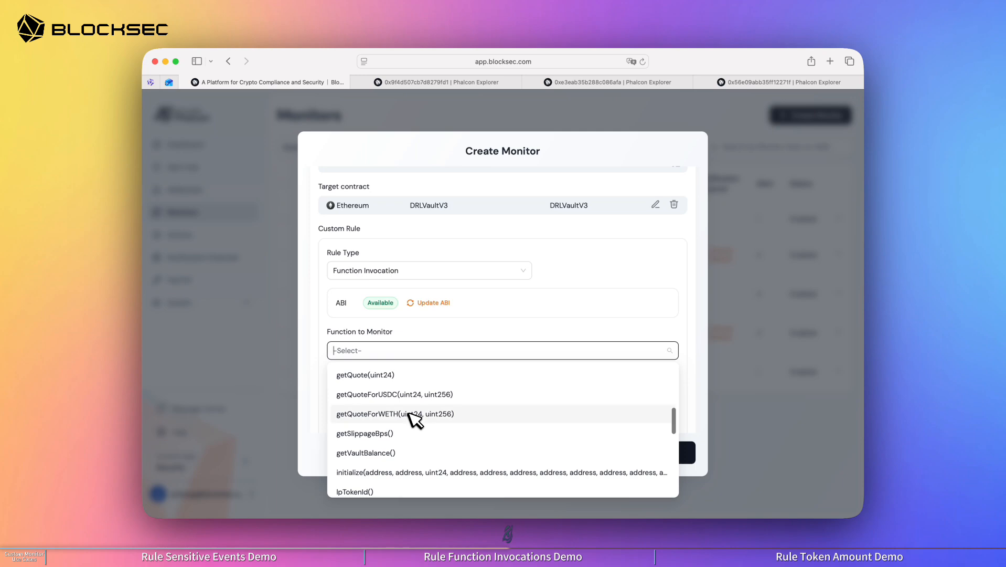
scroll(409, 413, "down", 10)
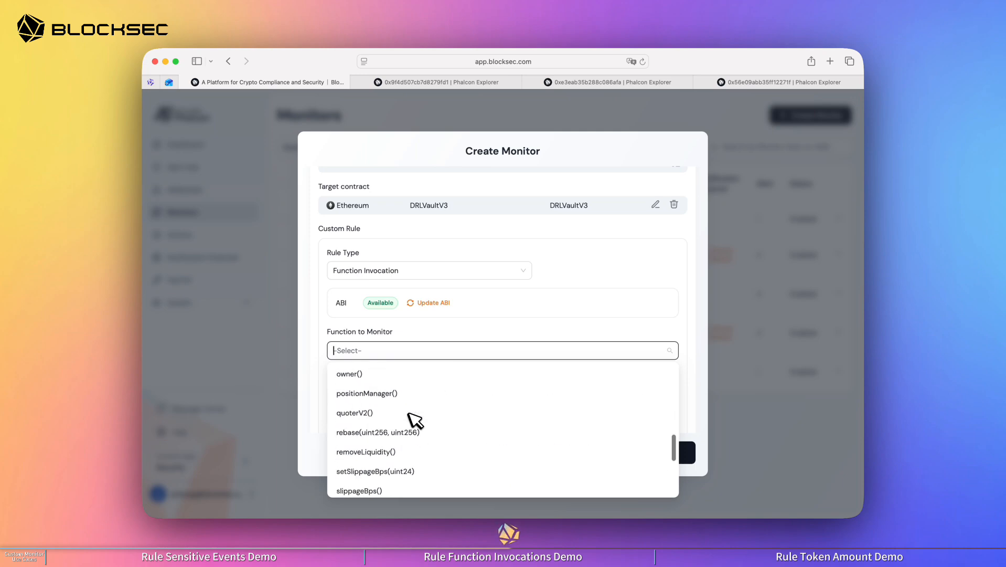
scroll(415, 415, "up", 1)
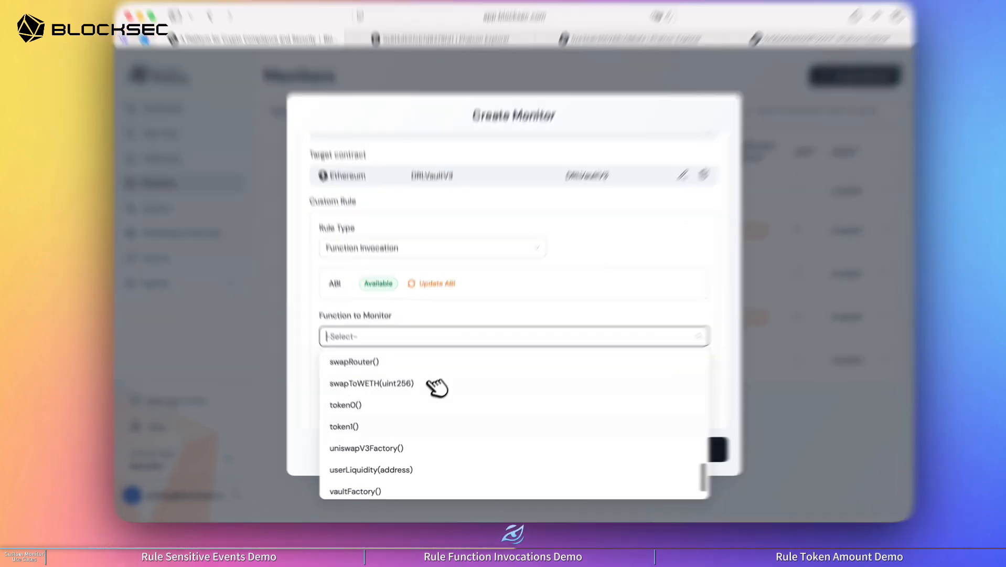
left_click(427, 391)
Step: Make the swapToWETH rule trigger based on function parameters
scroll(434, 395, "down", 2)
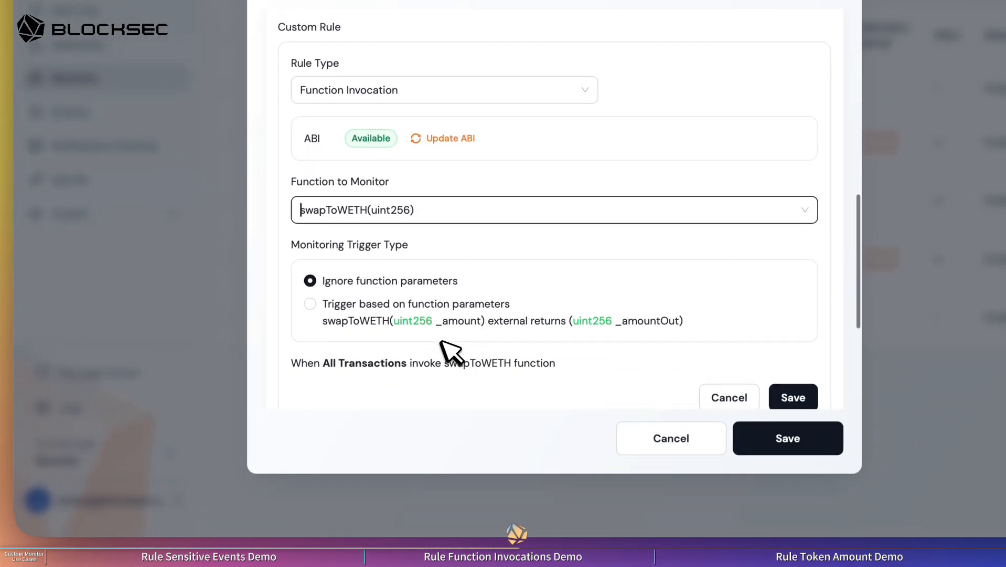
left_click(360, 314)
scroll(359, 310, "down", 3)
Step: Enter the expression _amount >= 50000*1e6 and _amountOut < 1e18 and save the Function Invocation rule
left_click(348, 338)
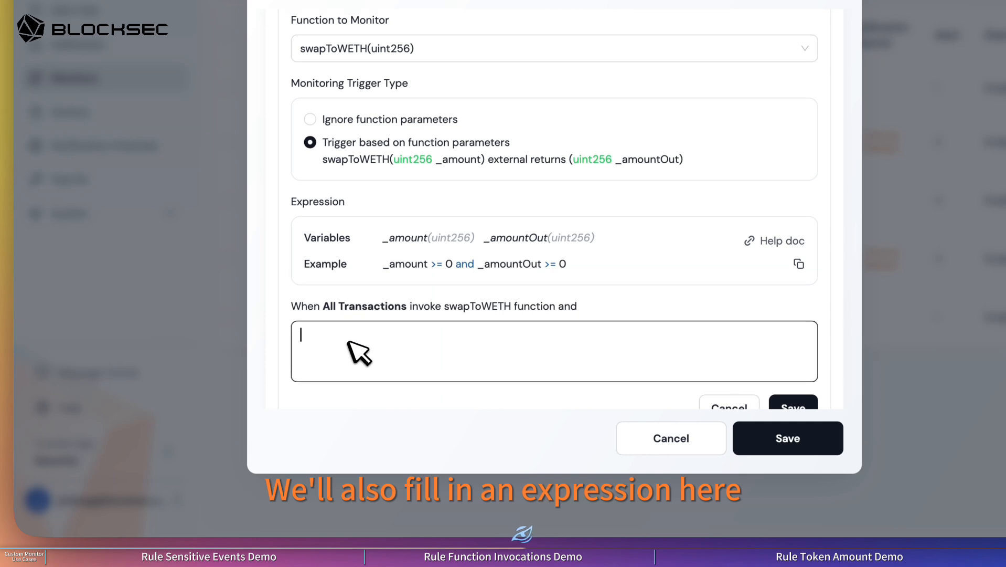
type("_amount ")
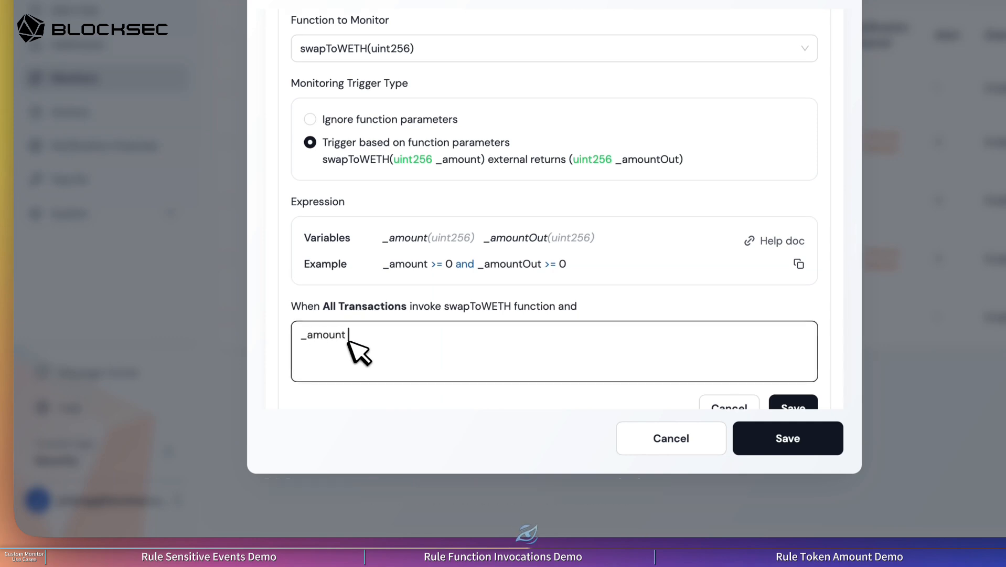
type(">= ")
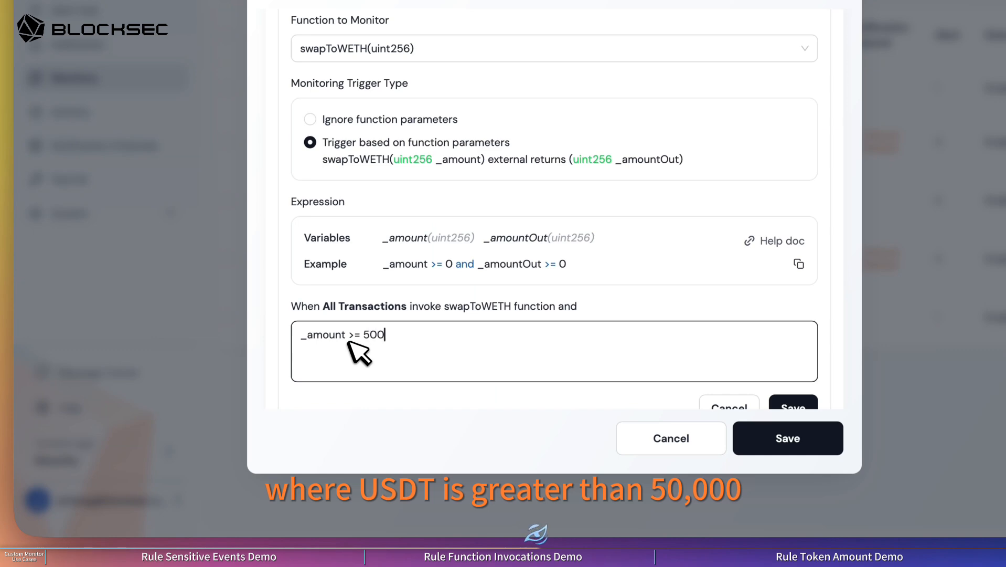
type("50000*1e6 and")
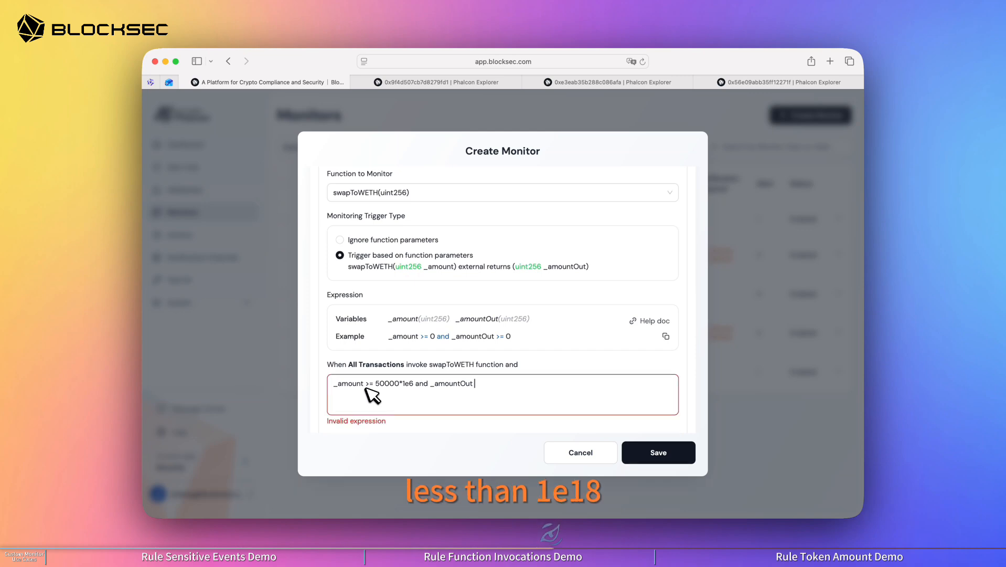
type("_amountOut < 1")
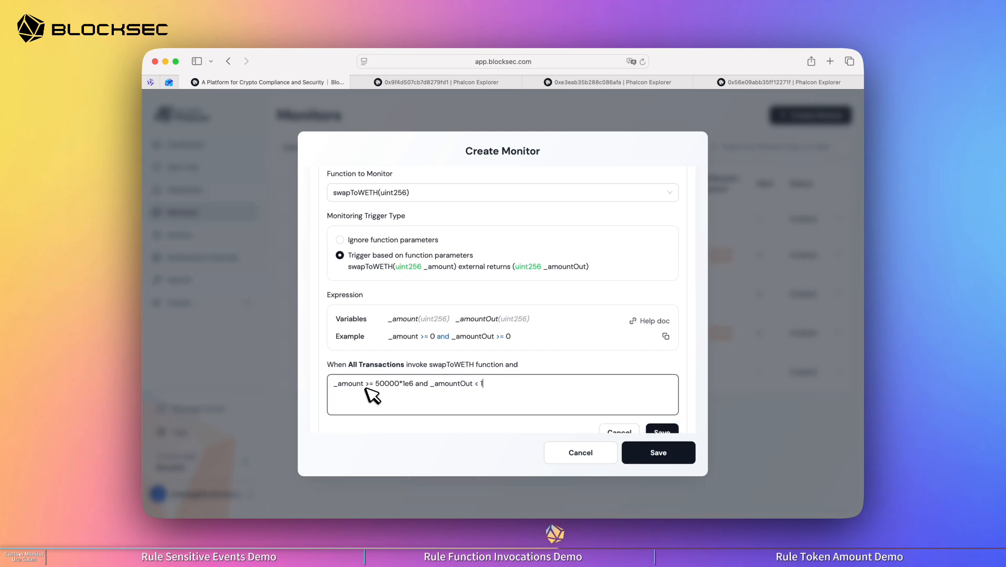
type("e18")
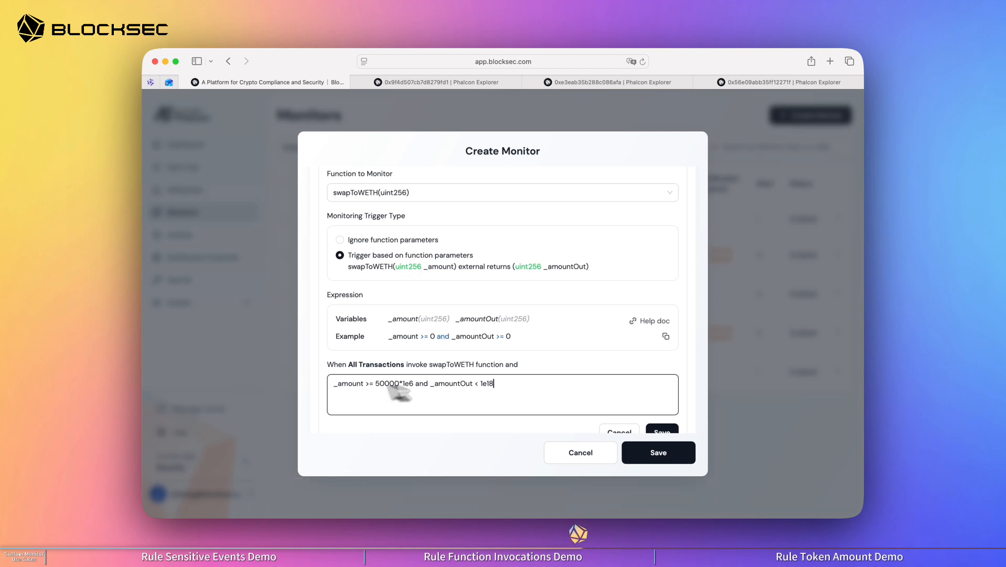
scroll(696, 391, "down", 2)
left_click(666, 400)
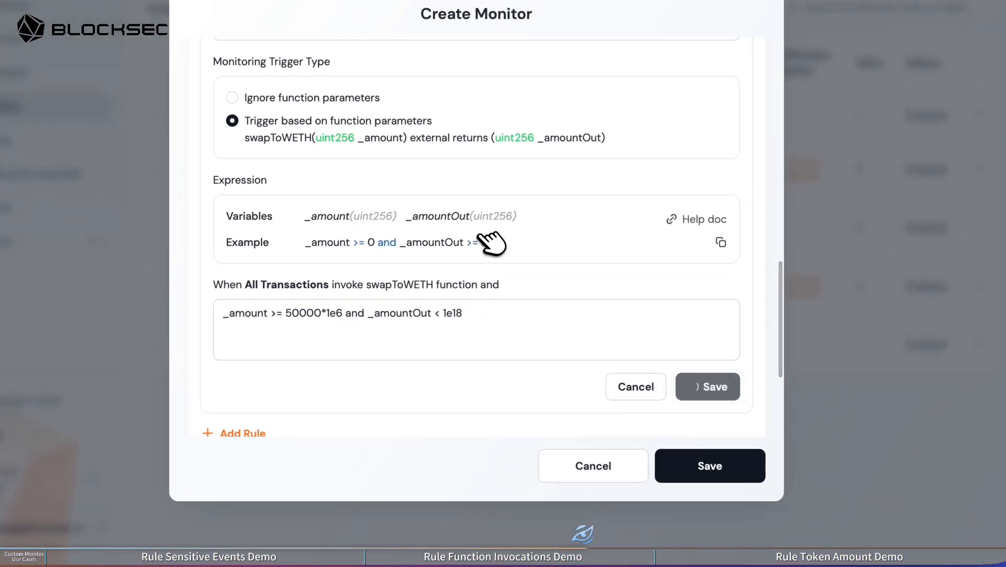
Step: Set the Demo: function invocation monitor's risk type to Attack
scroll(483, 240, "up", 10)
left_click(281, 265)
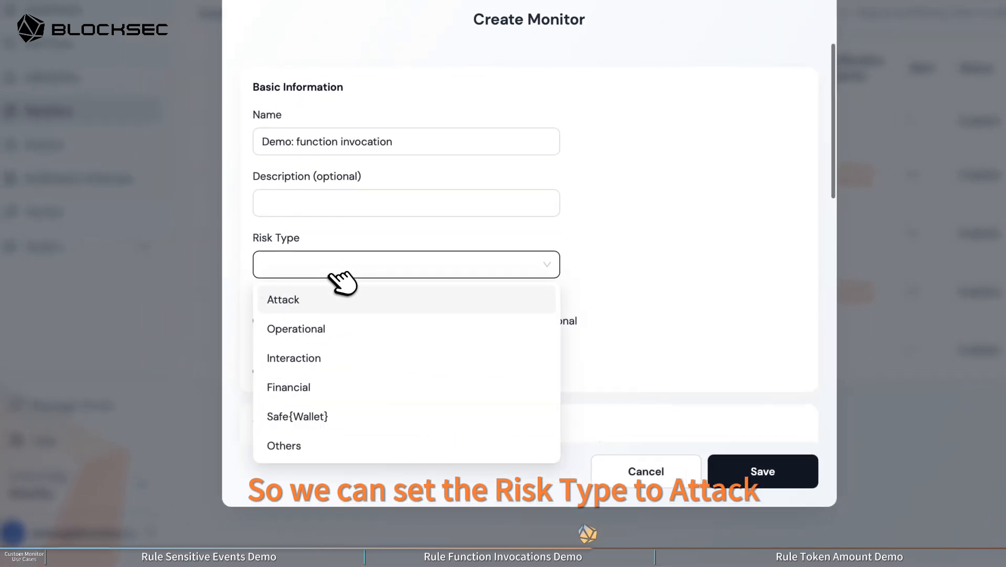
left_click(284, 300)
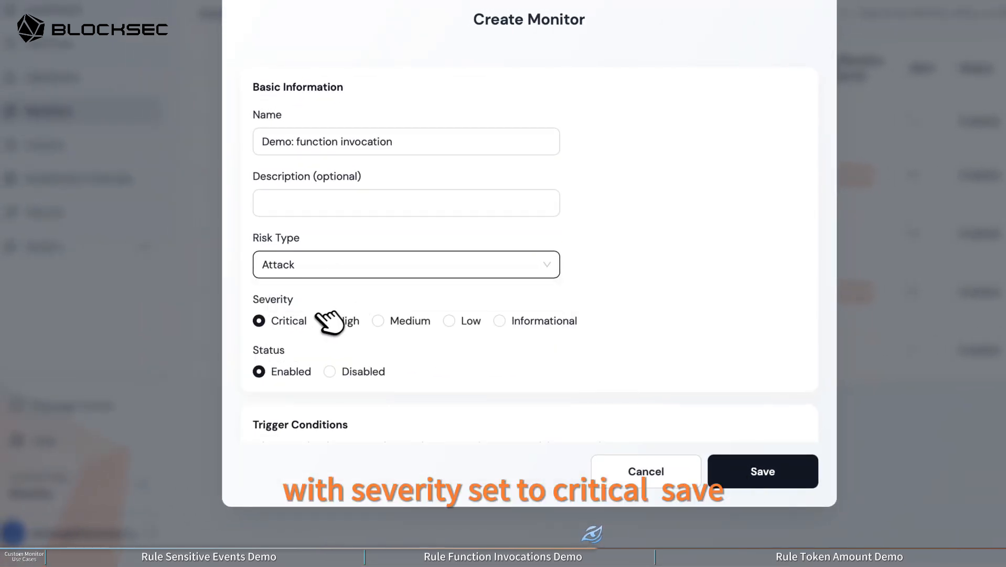
Step: Save the Demo: function invocation monitor with severity Critical and status Enabled
scroll(329, 321, "down", 5)
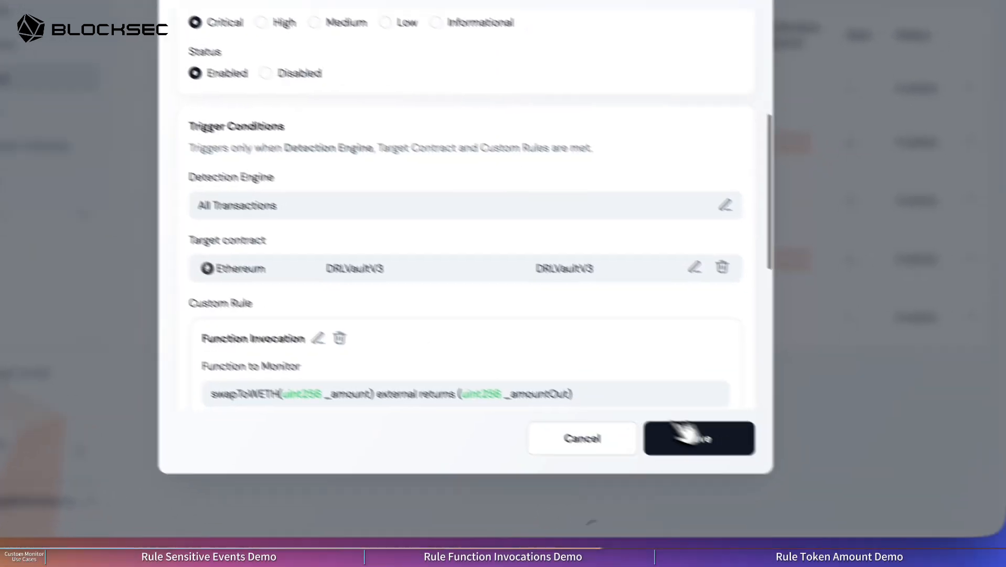
left_click(747, 445)
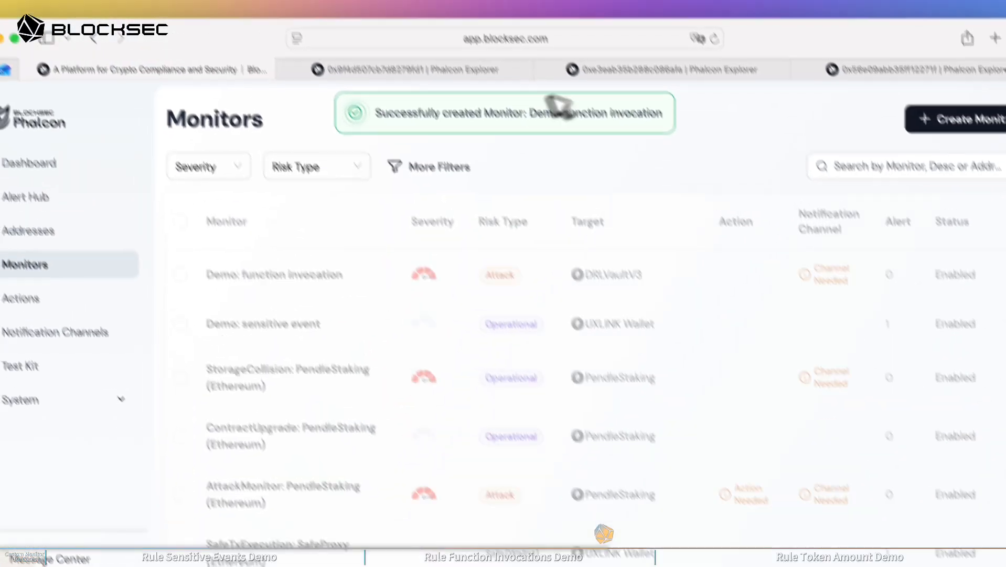
Step: Backtest the DRLVaultV3 attack transaction 0xe3eab35b288c086afa9b86a97ab93c7bb61d21b1951a156d2a8f6f5d5715c475, copying its hash from Phalcon Explorer, and open the test result
left_click(618, 98)
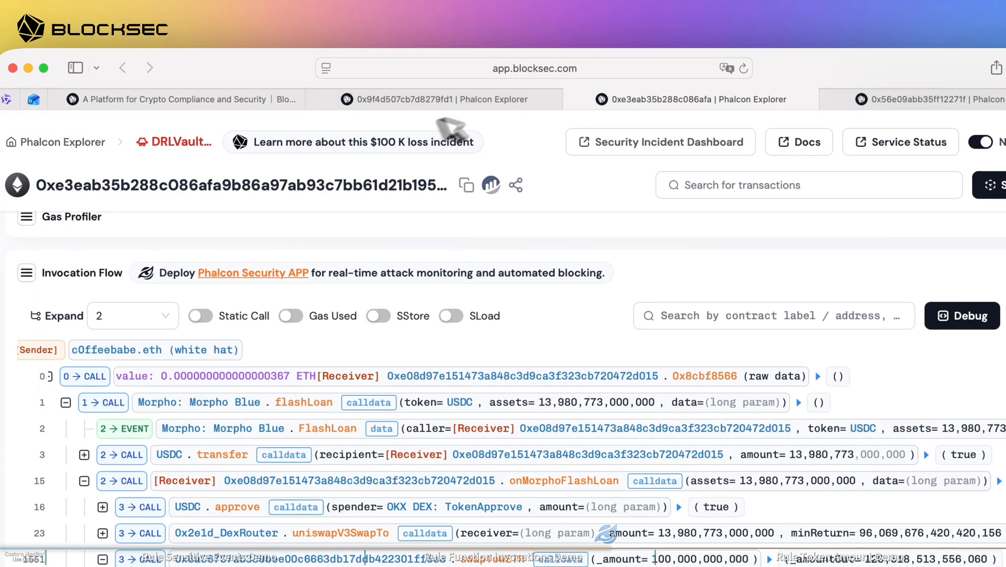
left_click(273, 102)
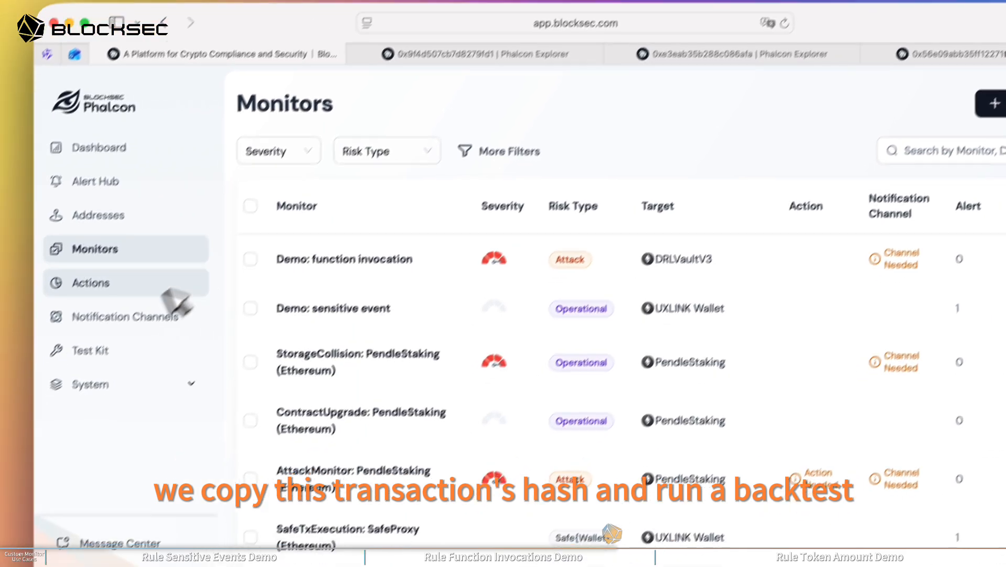
left_click(72, 394)
left_click(392, 190)
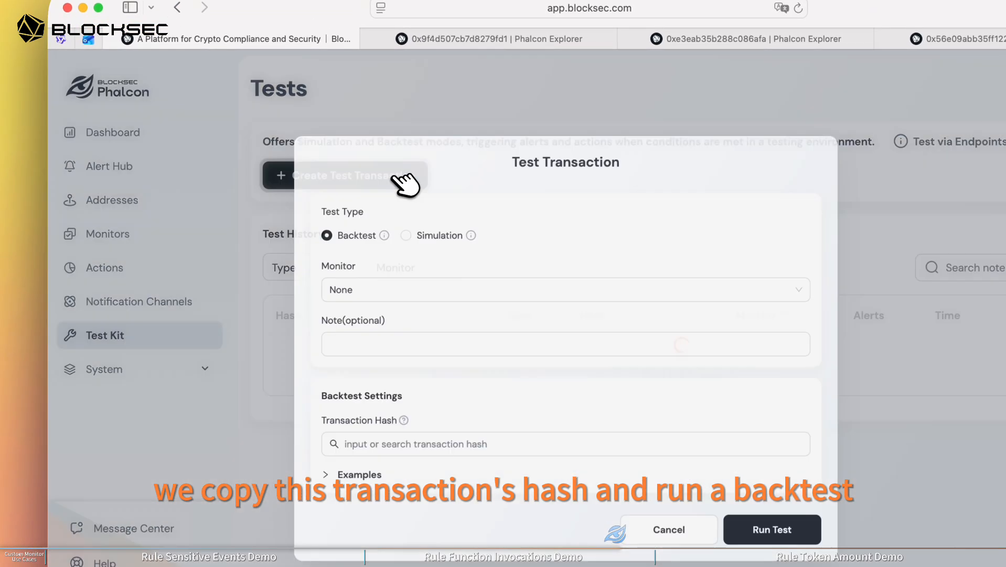
left_click(446, 423)
key("super+v")
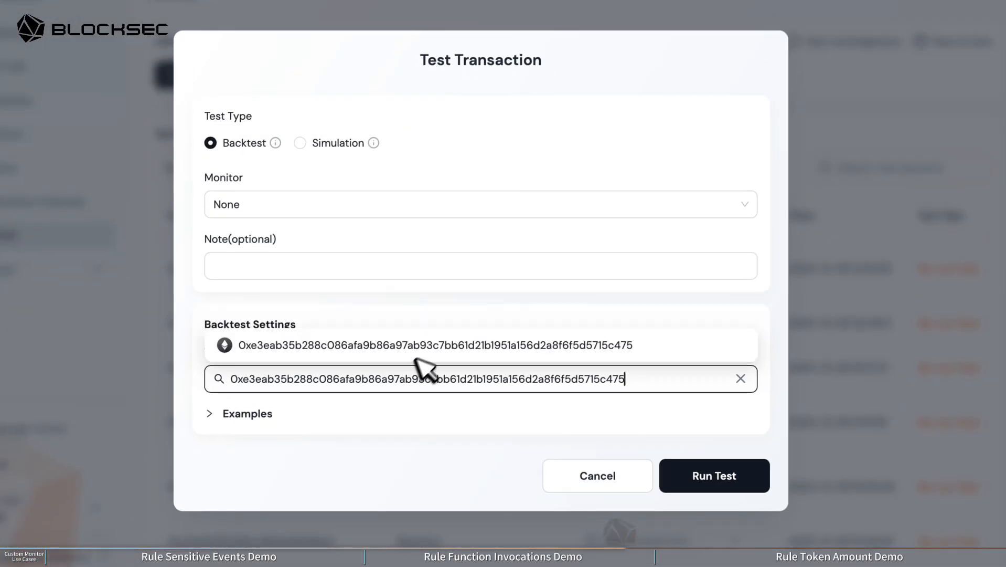
left_click(438, 352)
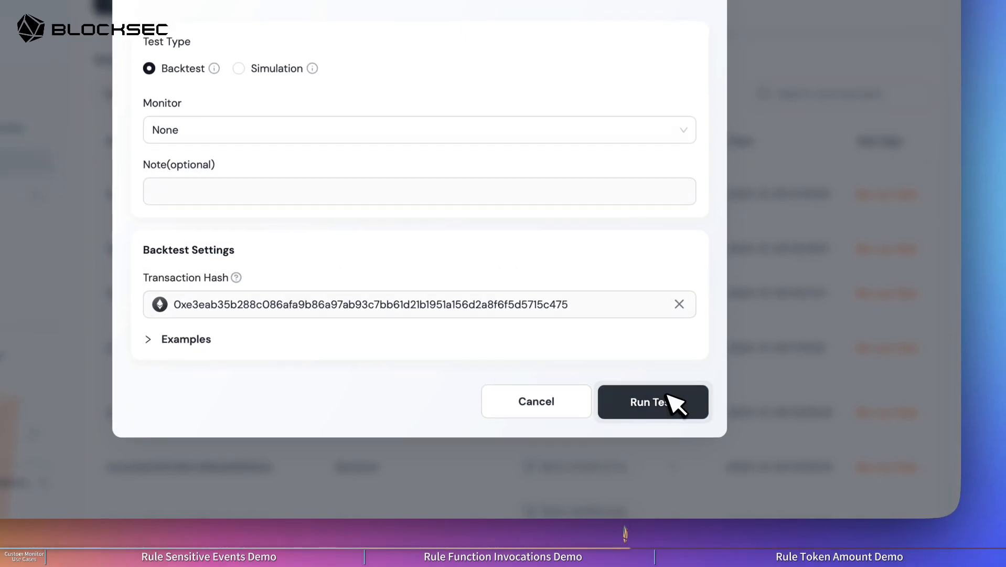
left_click(671, 399)
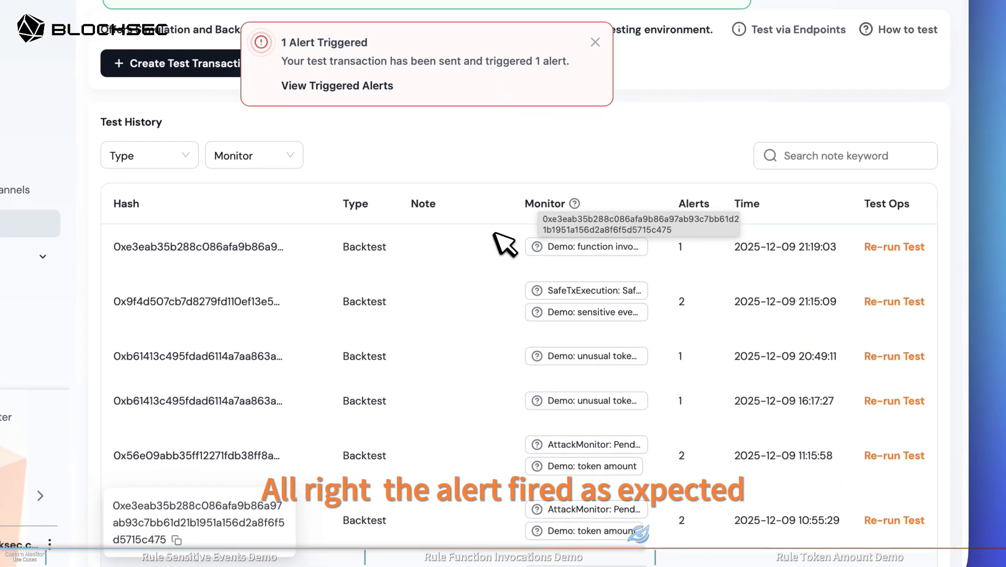
left_click(557, 246)
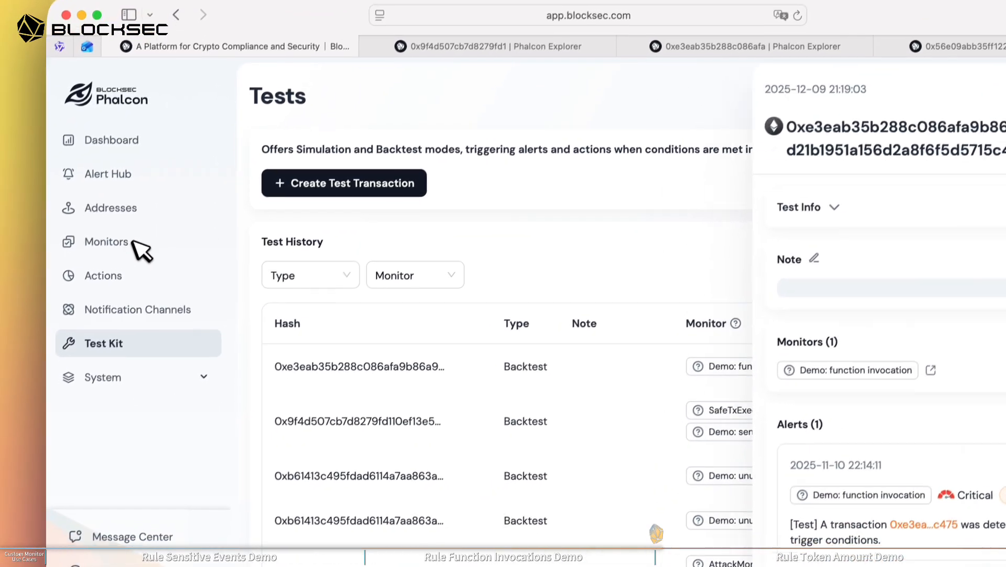
Step: Return to the monitors and create another custom monitor named Demo: token amount
left_click(19, 289)
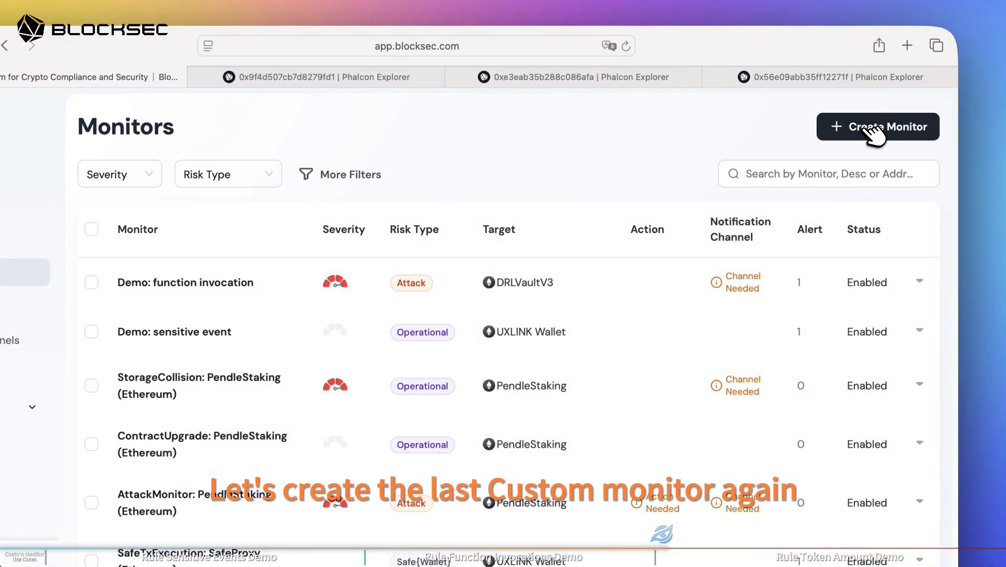
left_click(931, 99)
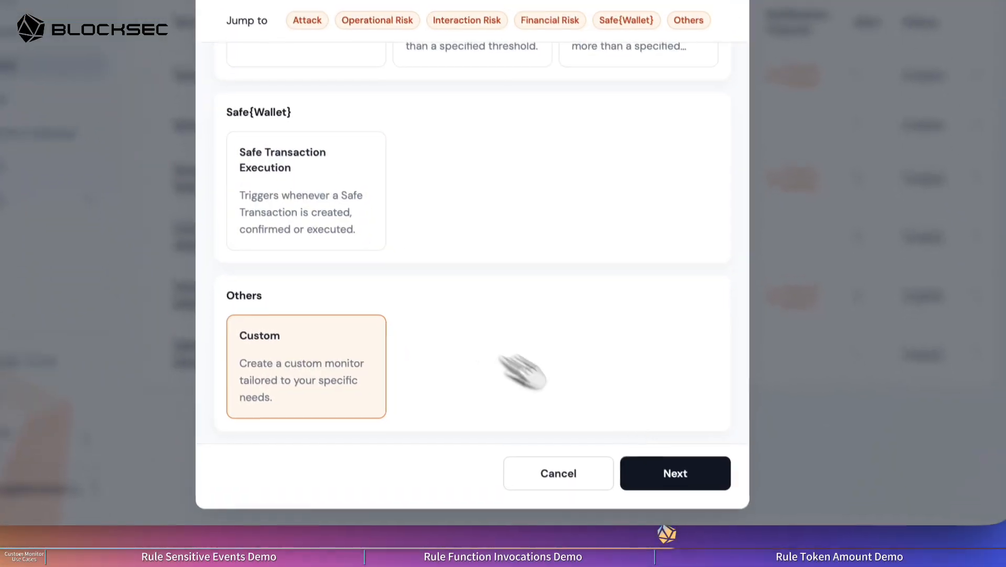
left_click(689, 469)
left_click(409, 169)
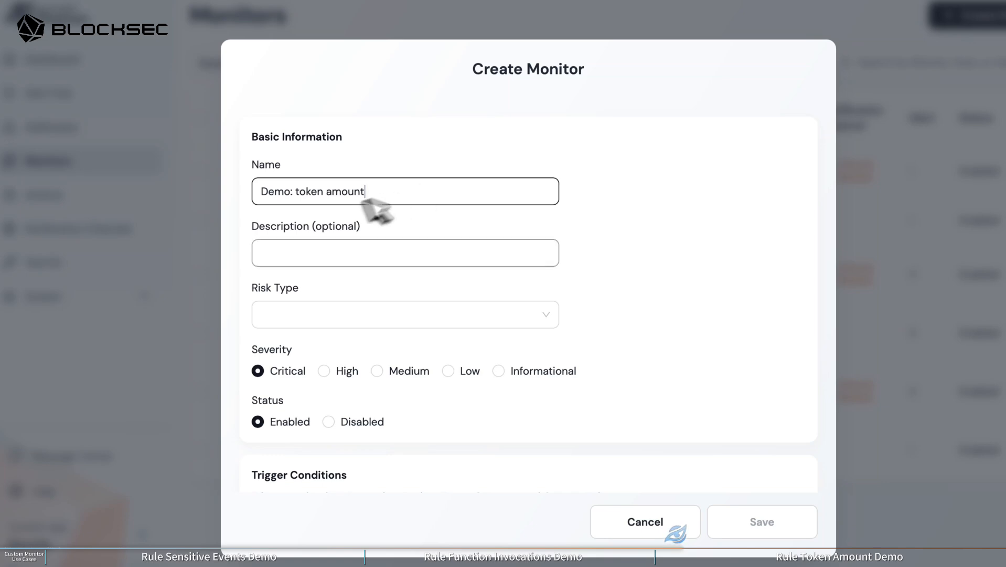
Step: Set the monitor's detection engine to All Transactions and its target contract to PendleStaking on Ethereum
scroll(568, 274, "down", 5)
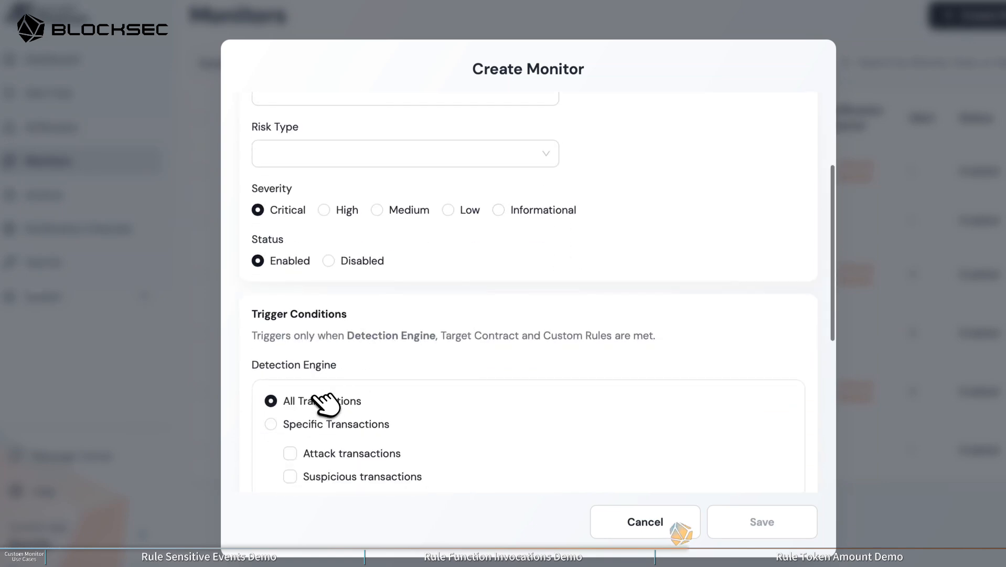
scroll(494, 356, "down", 3)
left_click(766, 408)
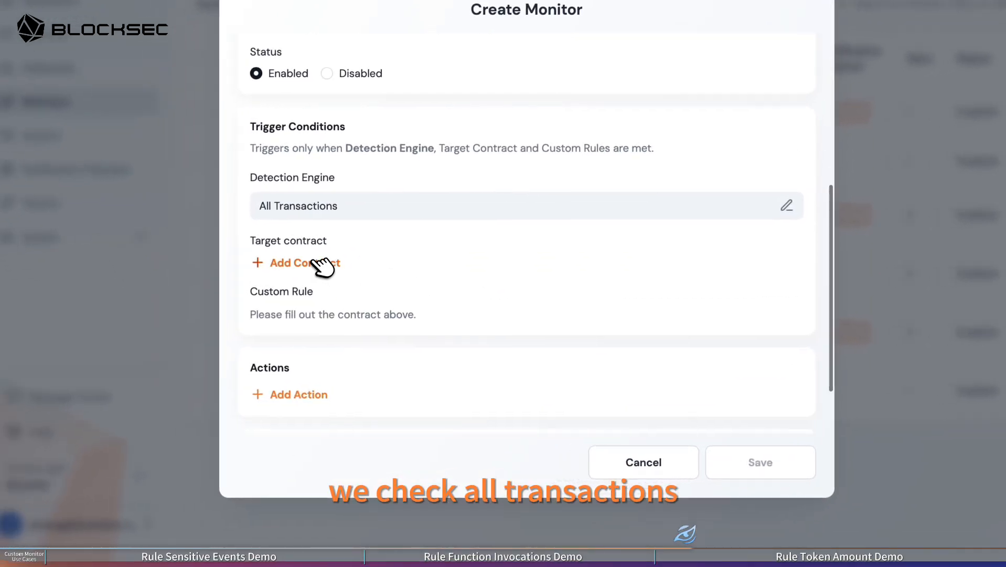
left_click(323, 266)
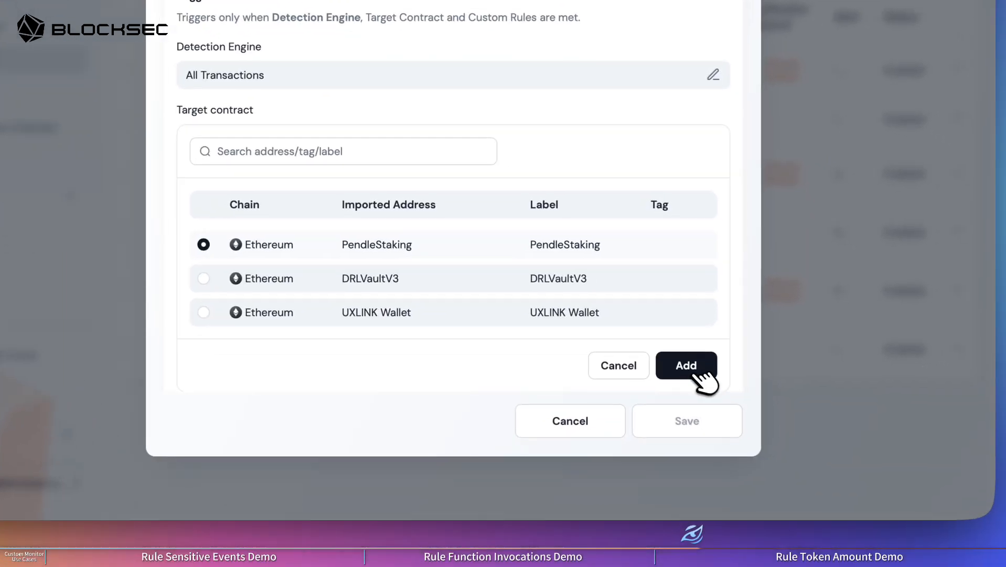
left_click(760, 407)
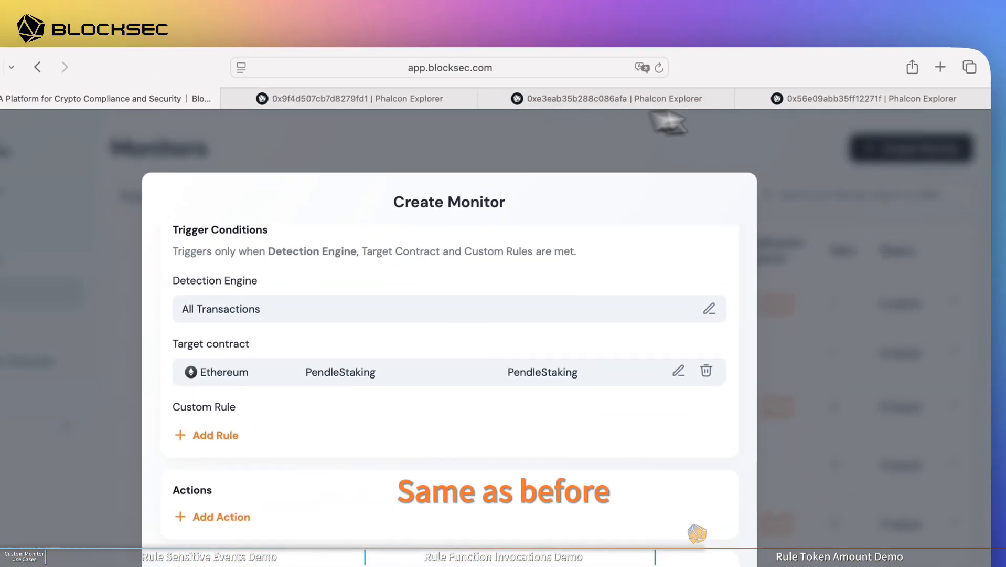
Step: View the Penpie attack transaction in Phalcon Explorer and add a Token Amount rule to the PendleStaking monitor
left_click(834, 46)
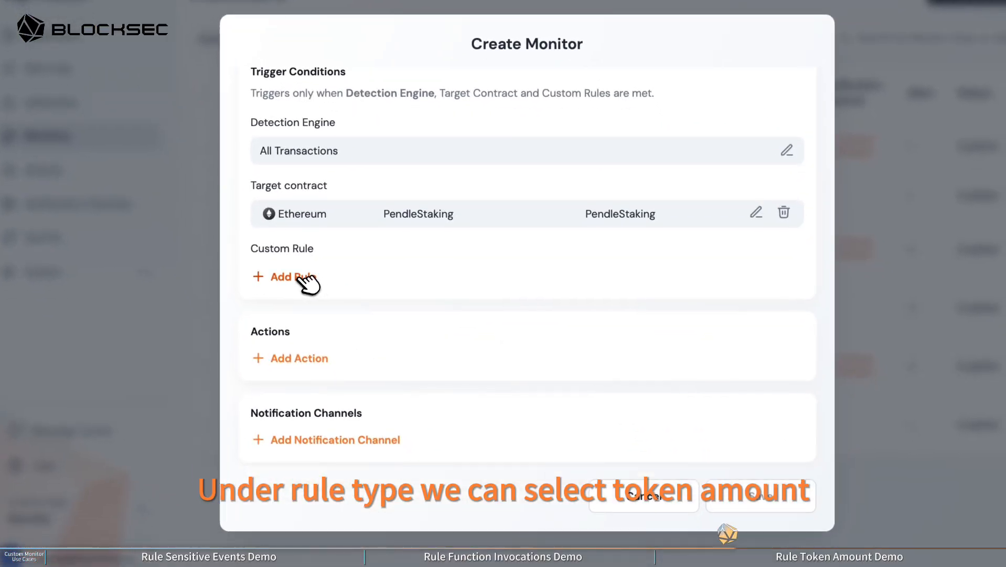
left_click(304, 278)
left_click(333, 317)
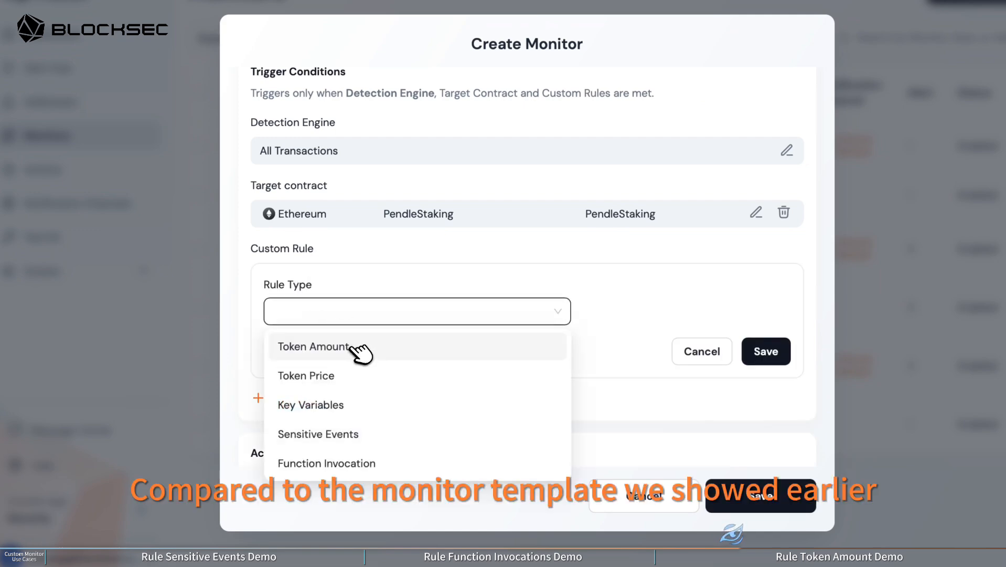
left_click(314, 347)
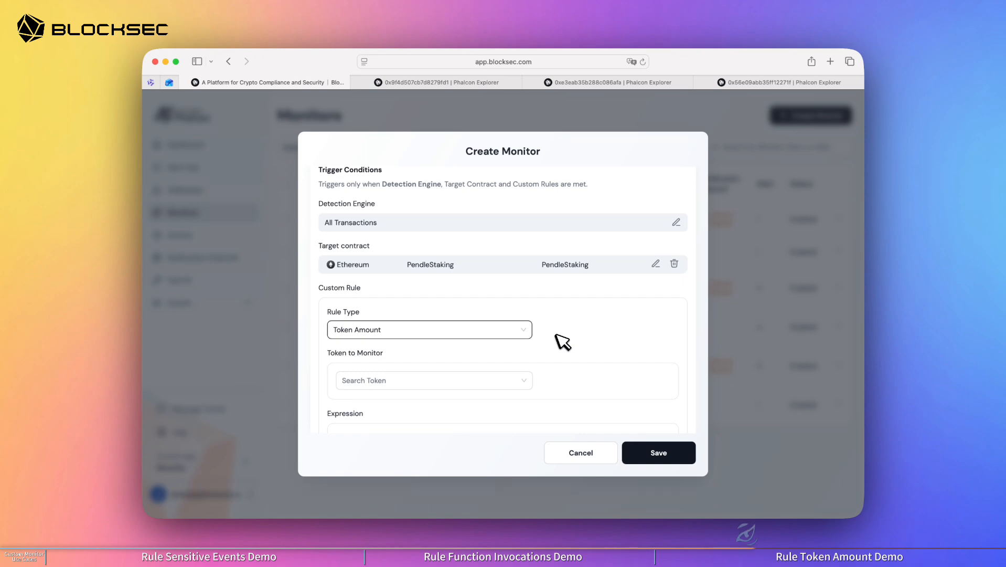
Step: Add the PENDLE-LPT token 0x038C1b03daB3B891AfbCa4371ec807eDAa3e6eB6, copied from the Penpie attack transaction, to the rule's monitored tokens
scroll(524, 355, "down", 2)
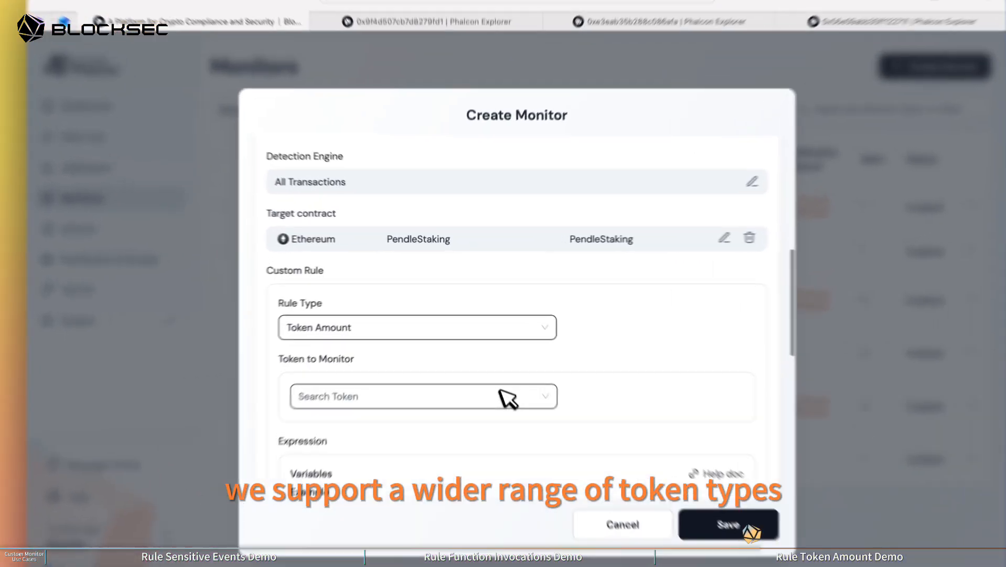
left_click(500, 360)
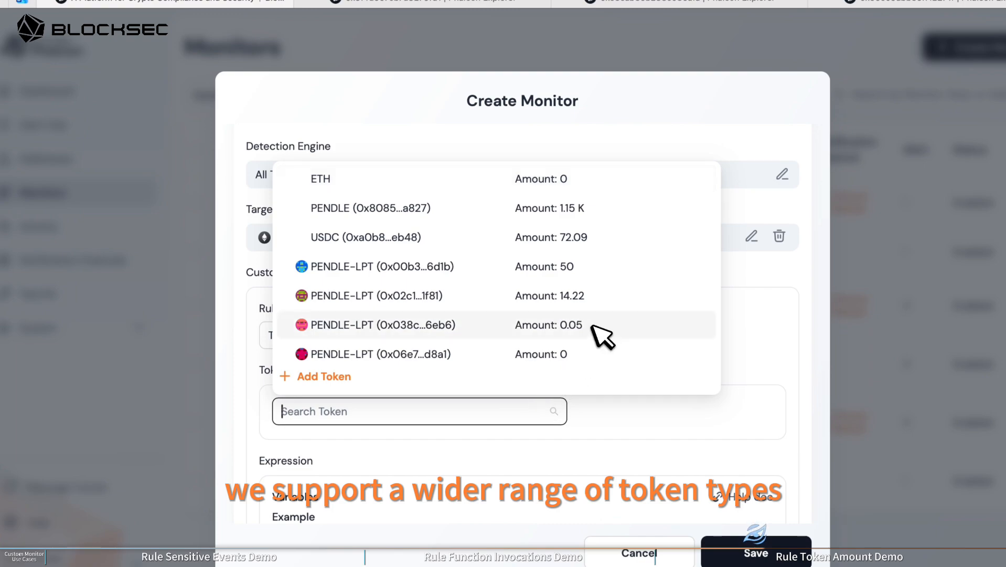
left_click(321, 377)
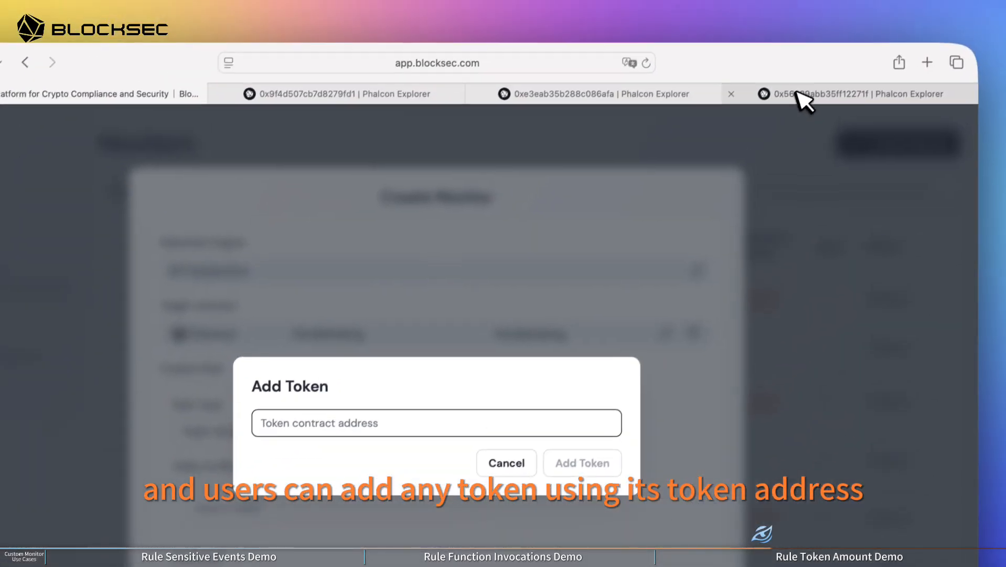
left_click(798, 91)
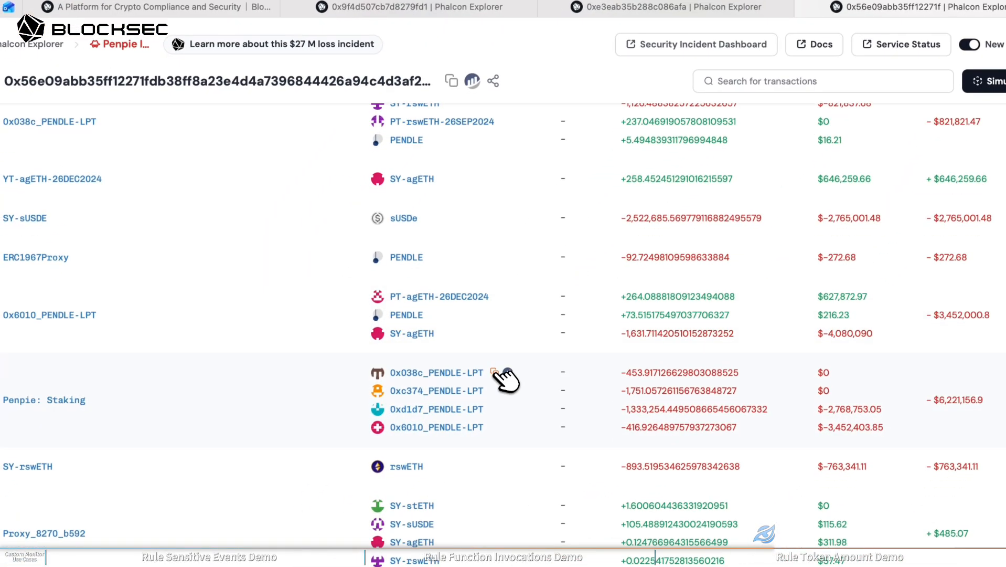
left_click(498, 371)
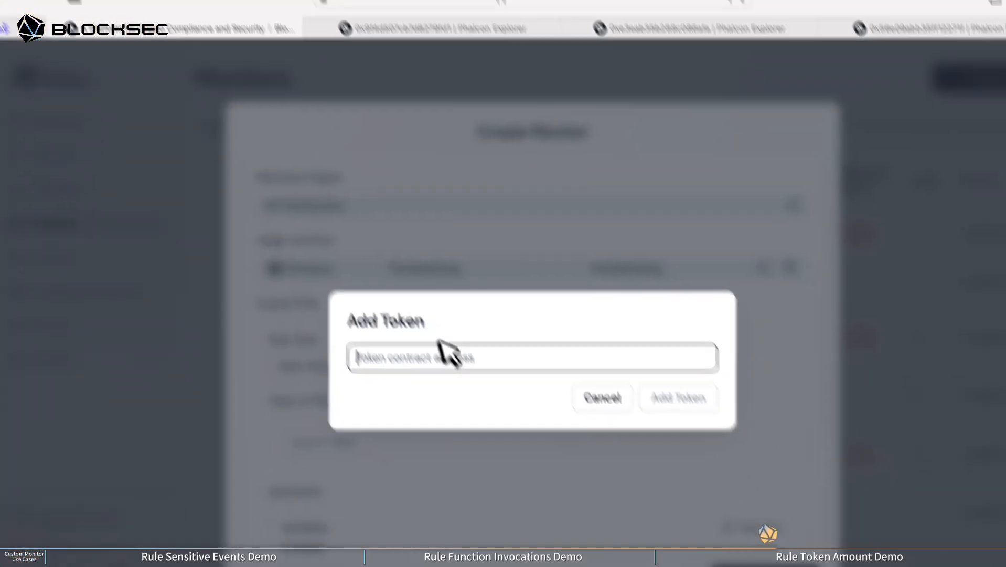
key("super+v")
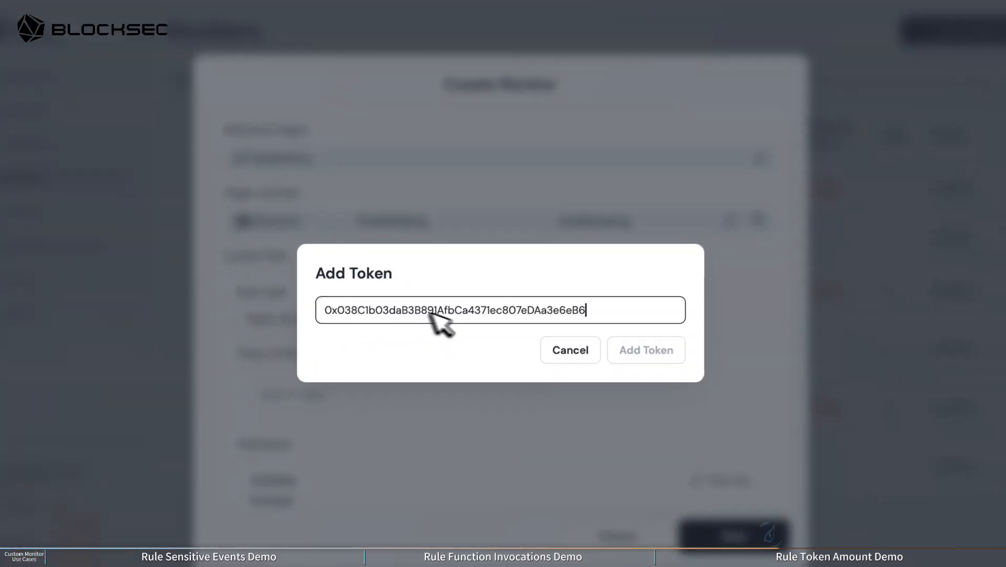
left_click(685, 399)
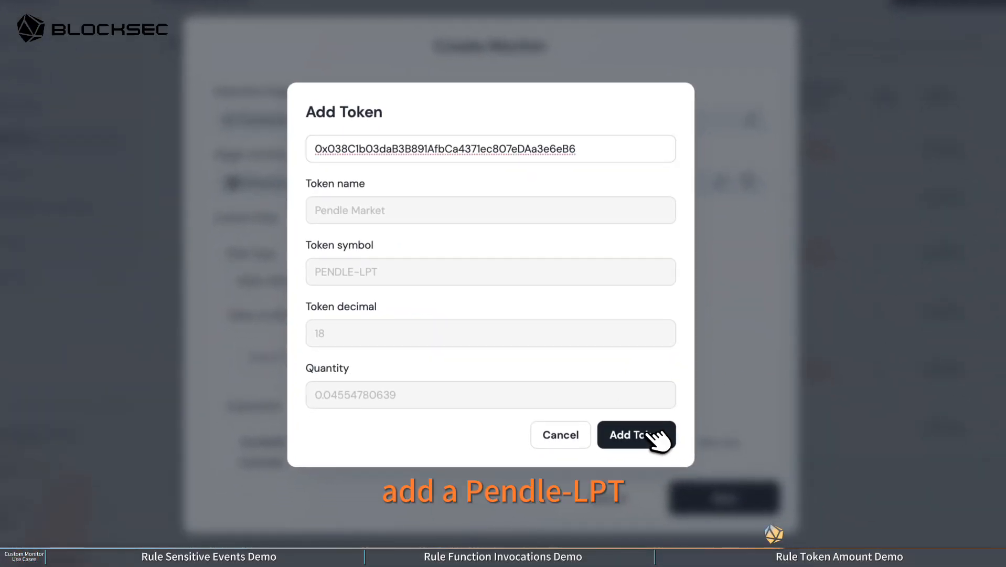
left_click(659, 441)
left_click(530, 356)
Step: Add a second PENDLE-LPT token, 0xC374f7eC85F8C7DE3207a10bB1978bA104bdA3B2, from the Penpie attack transaction to the rule's monitored tokens
left_click(420, 122)
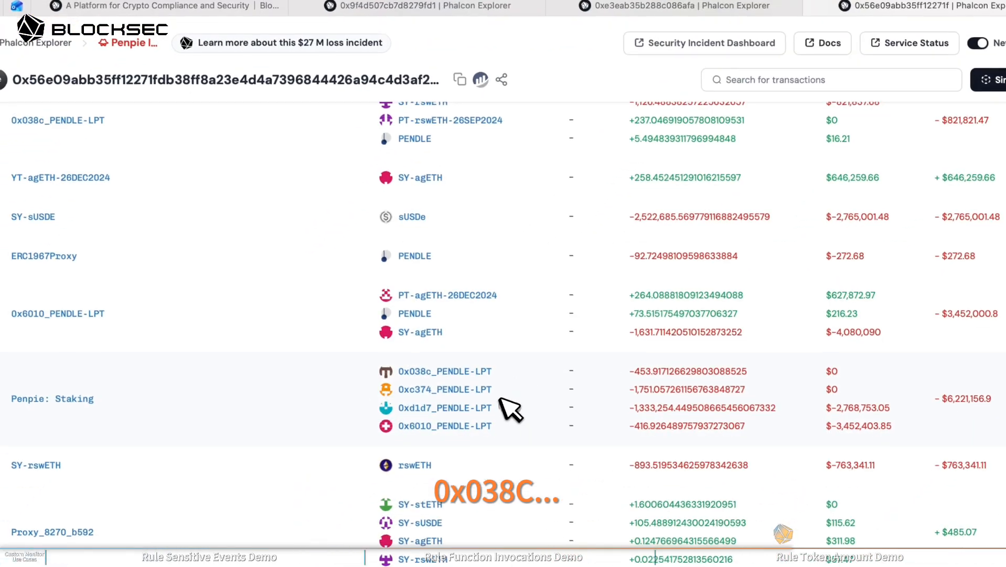
mouse_move(505, 393)
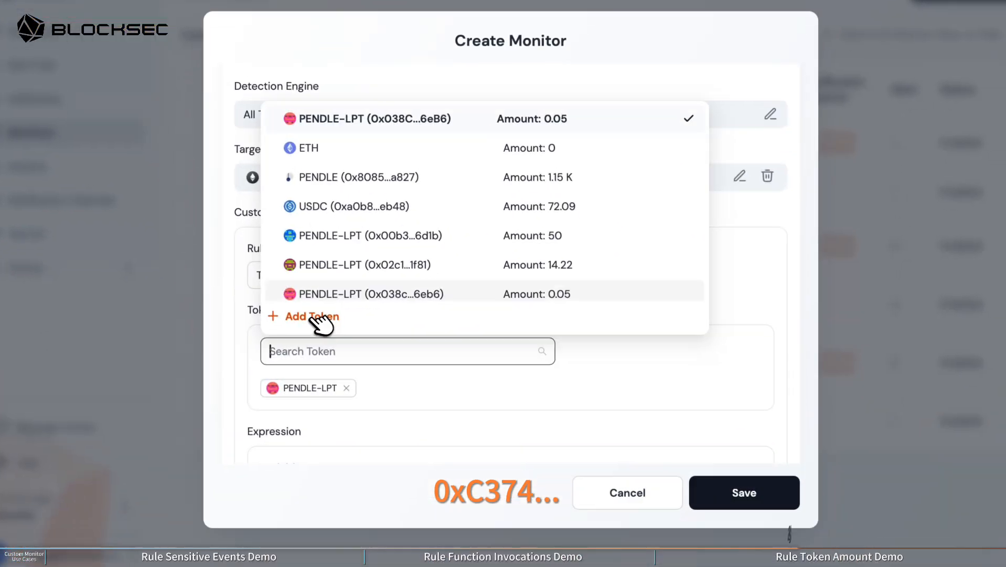
left_click(317, 318)
left_click(435, 265)
key("ctrl+v")
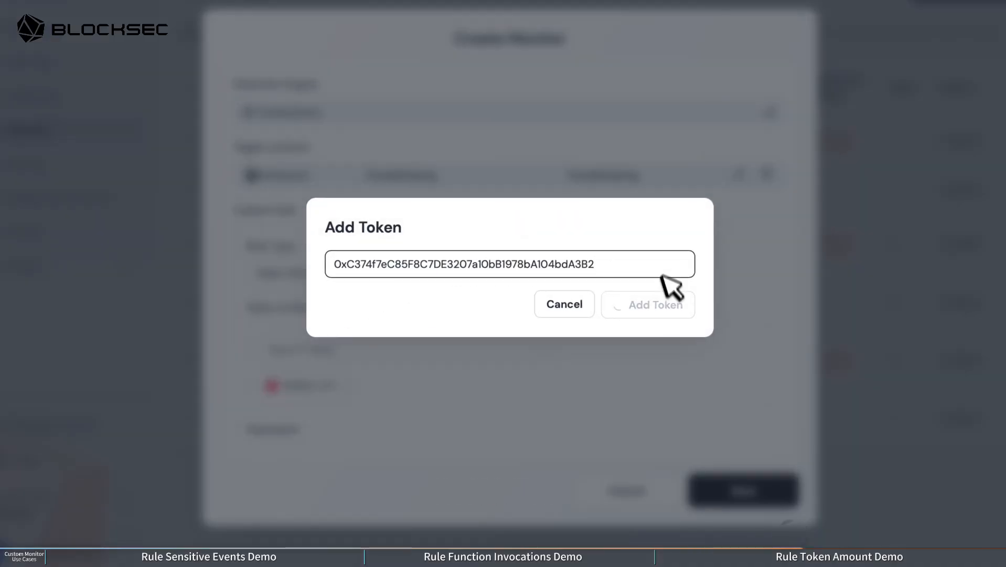
left_click(664, 432)
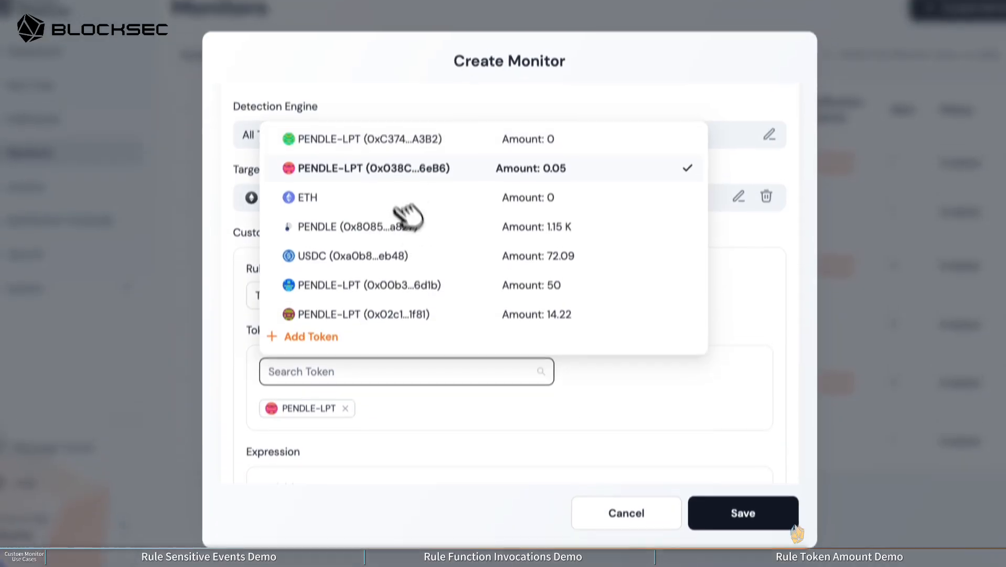
left_click(449, 157)
left_click(611, 379)
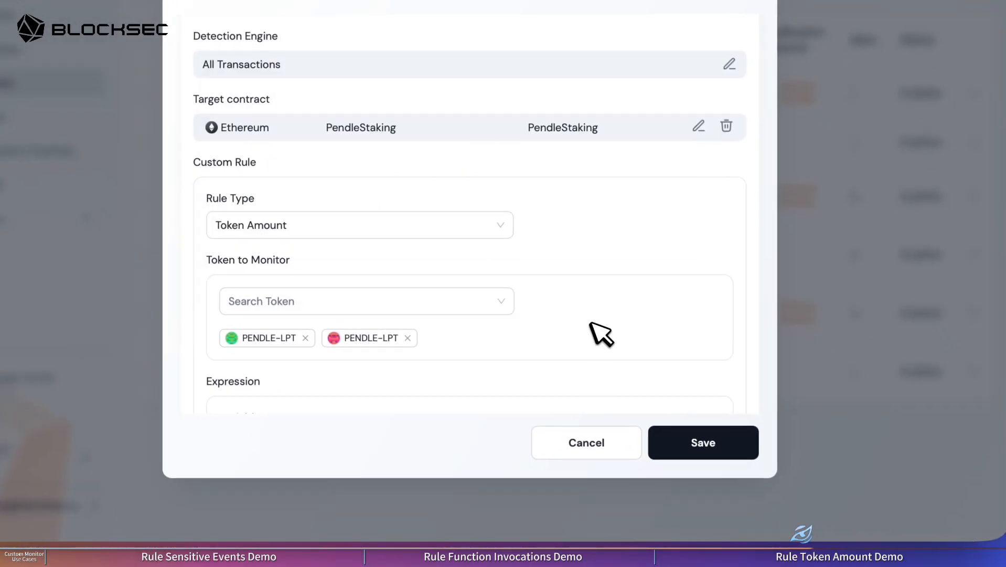
Step: Enter the rule expression PENDLE-LPT decrease 30% when PENDLE-LPT > 100e18, starting from the first example
scroll(601, 334, "down", 3)
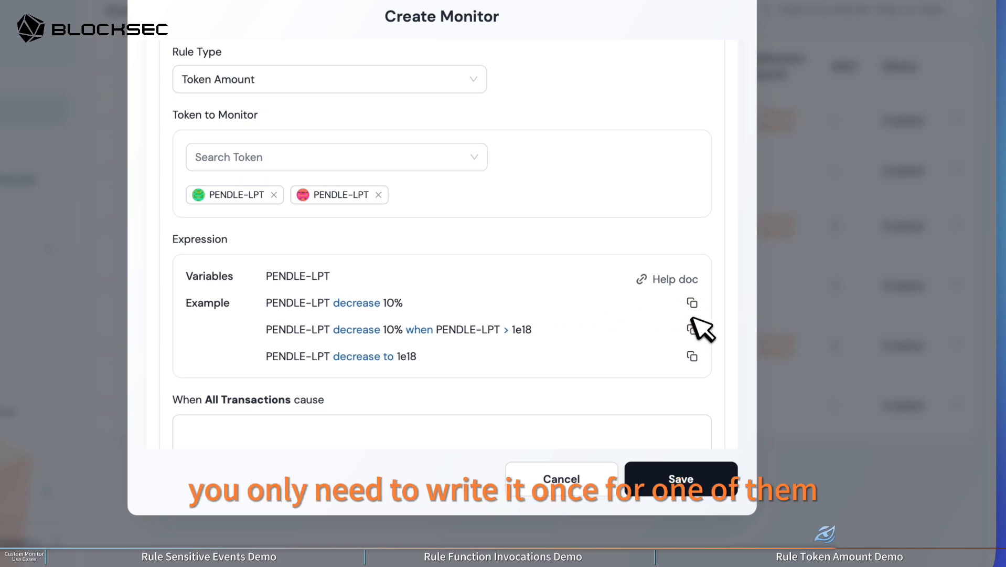
left_click(692, 302)
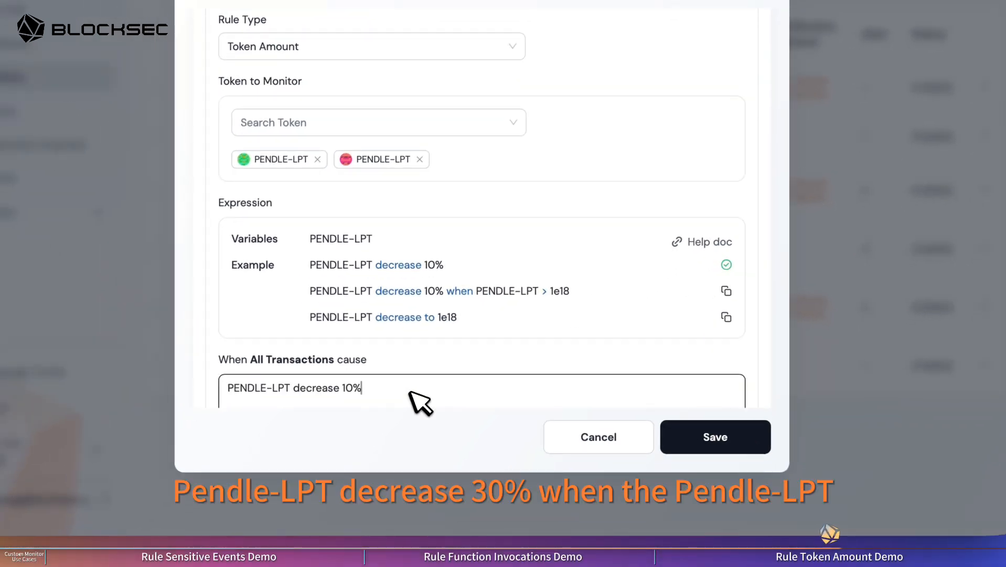
scroll(411, 392, "down", 1)
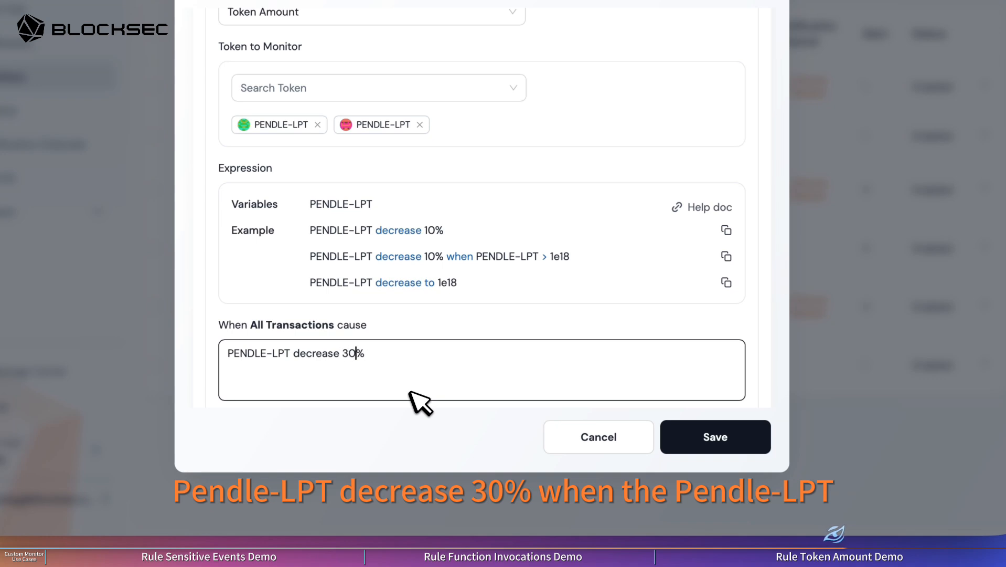
type("E-LPT > 100e18")
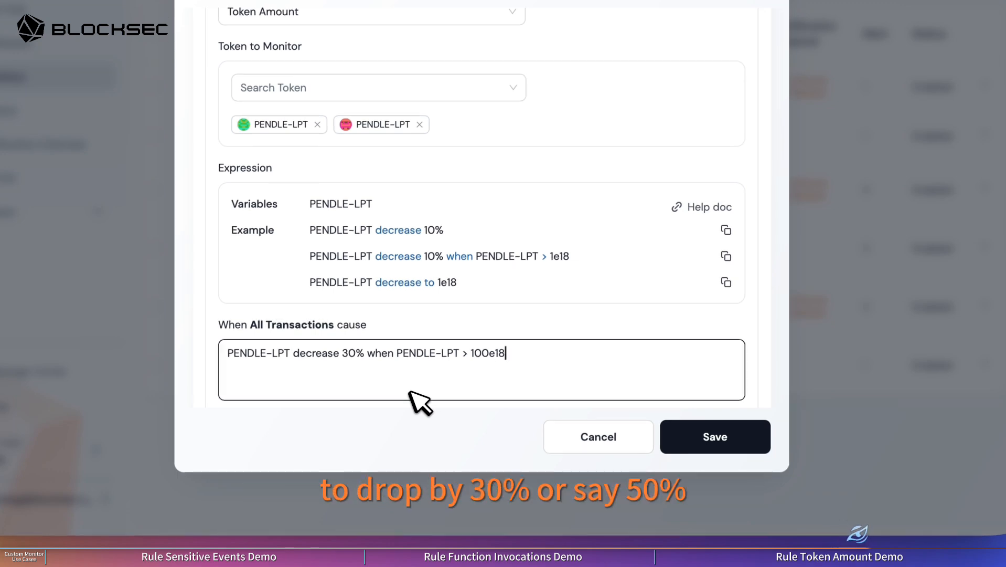
Step: Set the rule expression's decrease threshold to 50% and save the Token Amount rule without any excluded address
left_click(350, 350)
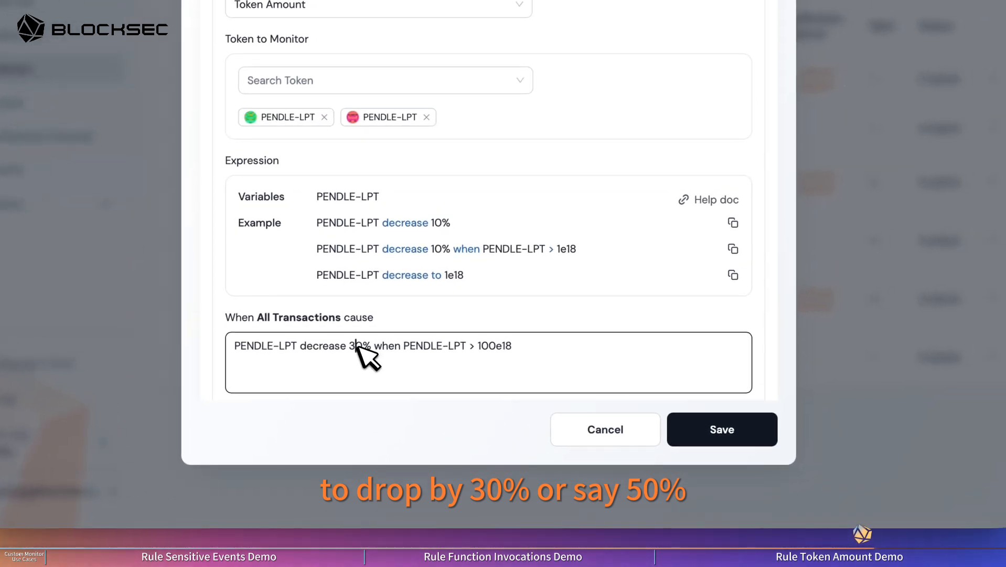
key("BackSpace")
type("5")
left_click(512, 316)
scroll(513, 316, "down", 3)
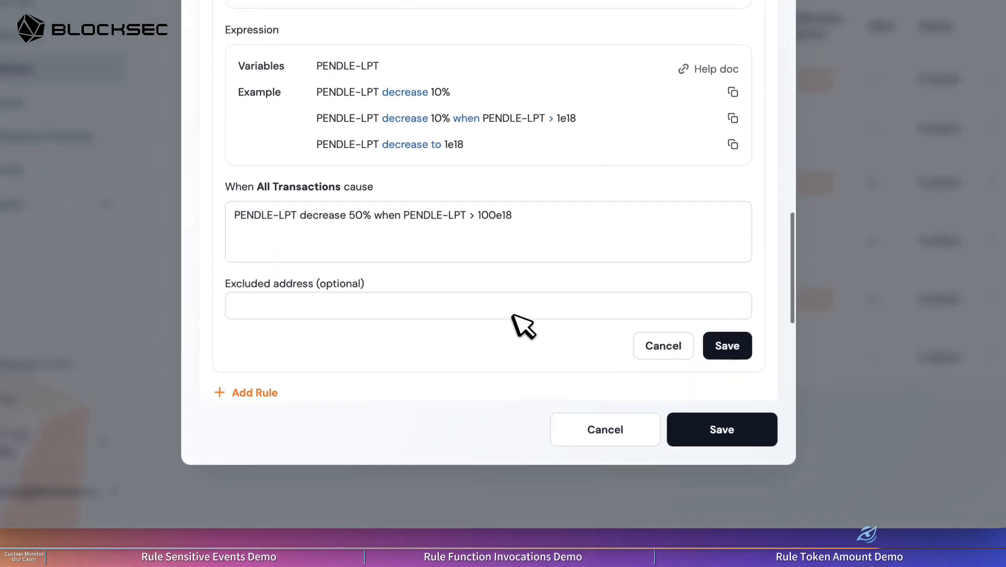
scroll(513, 316, "up", 1)
left_click(740, 365)
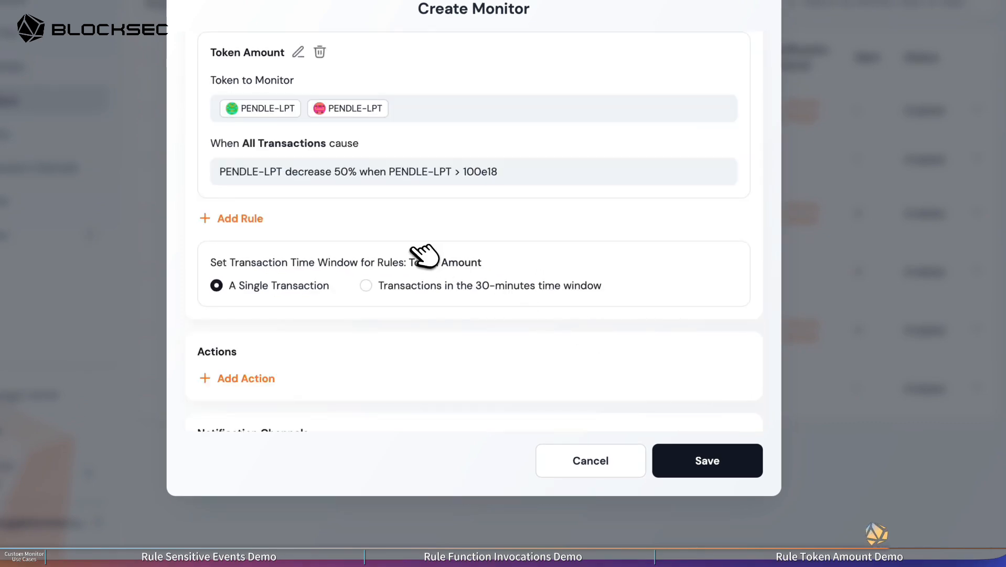
Step: Set the monitor's risk type to Financial and its severity to High, and save the monitor
scroll(422, 252, "up", 10)
left_click(391, 243)
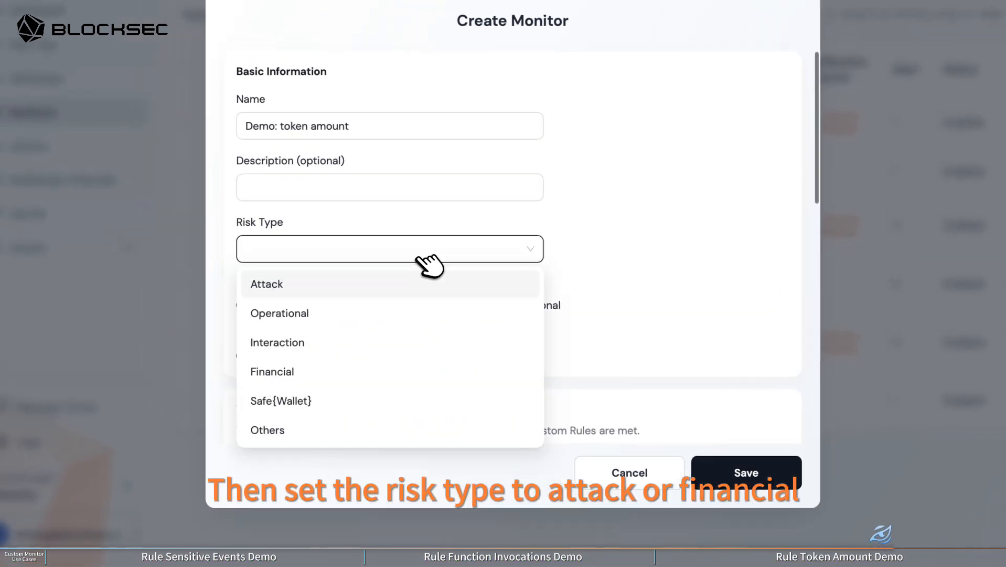
left_click(341, 290)
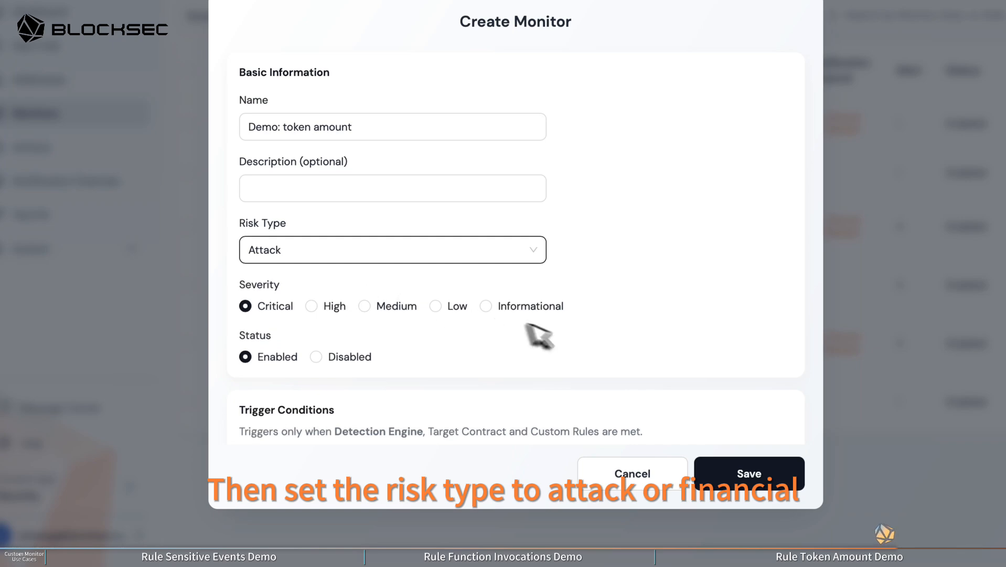
left_click(330, 306)
left_click(394, 247)
left_click(304, 372)
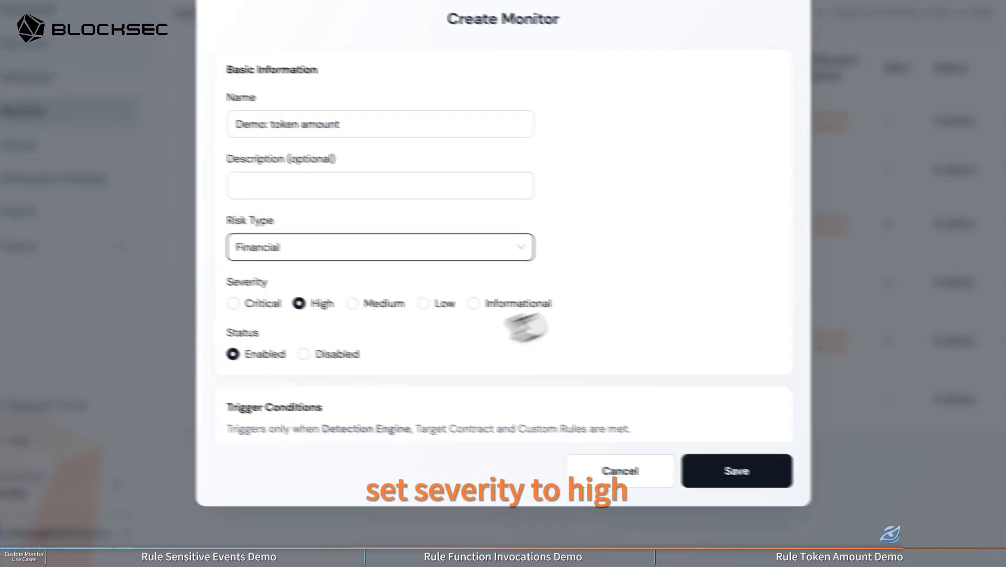
scroll(698, 322, "down", 8)
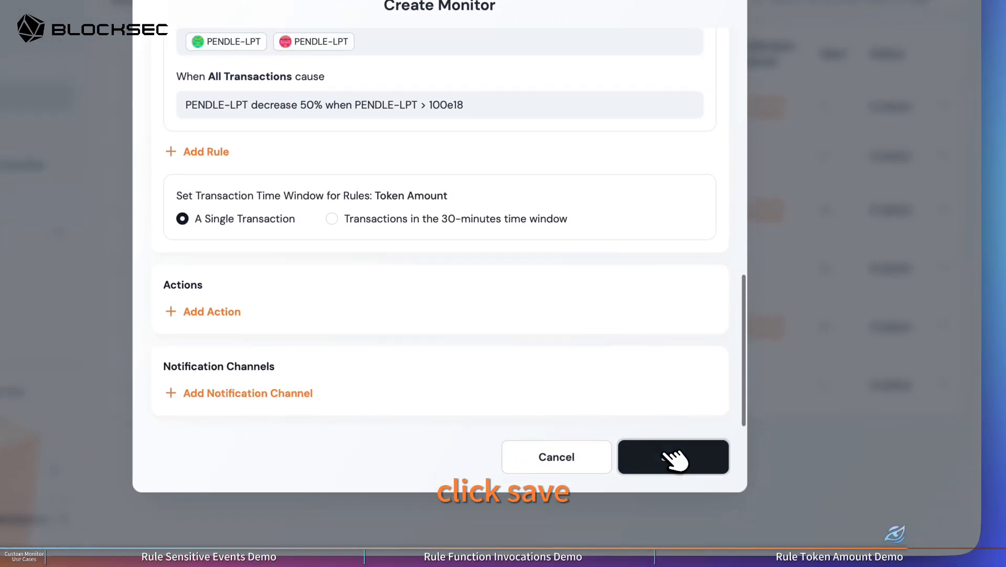
left_click(675, 456)
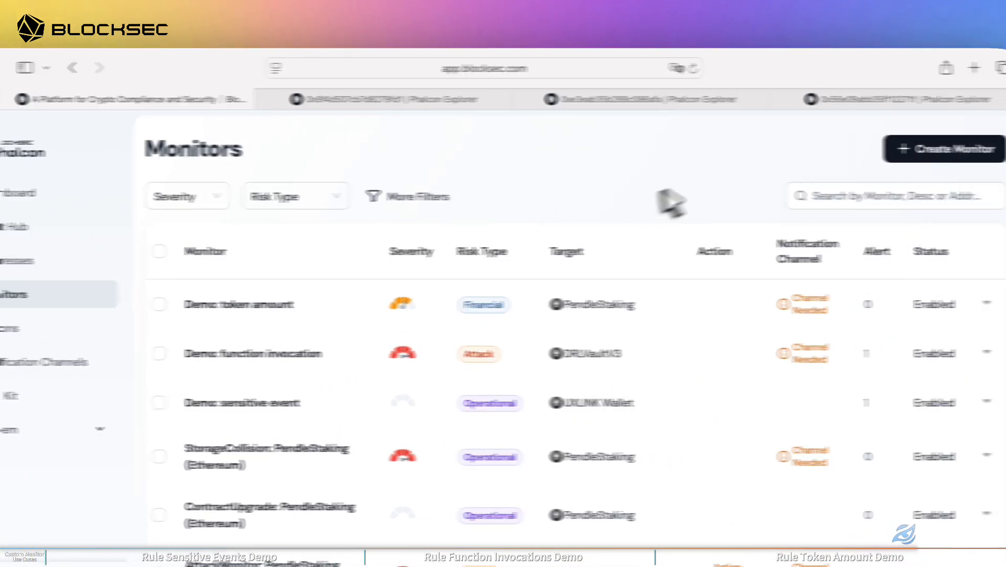
left_click(913, 99)
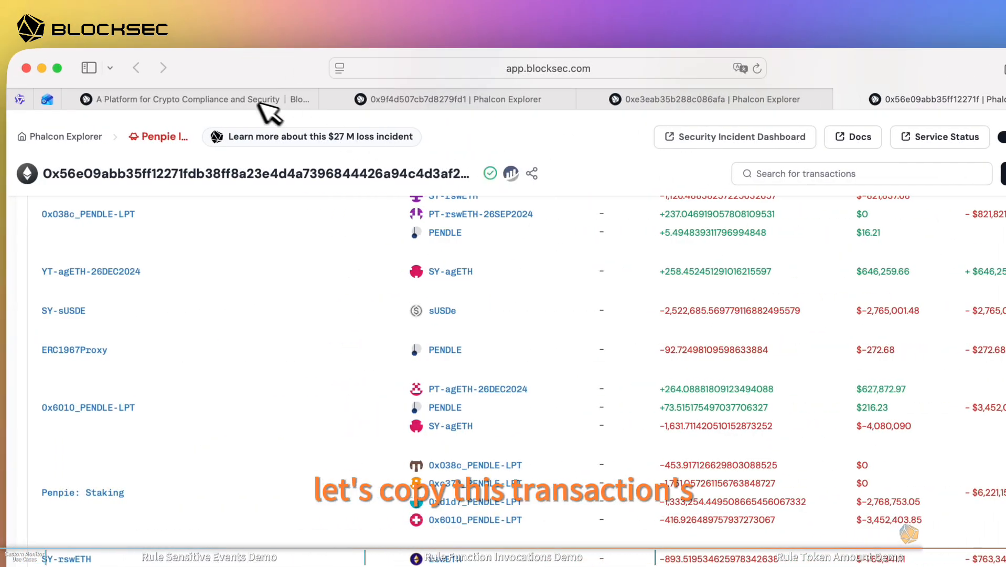
left_click(259, 100)
left_click(161, 321)
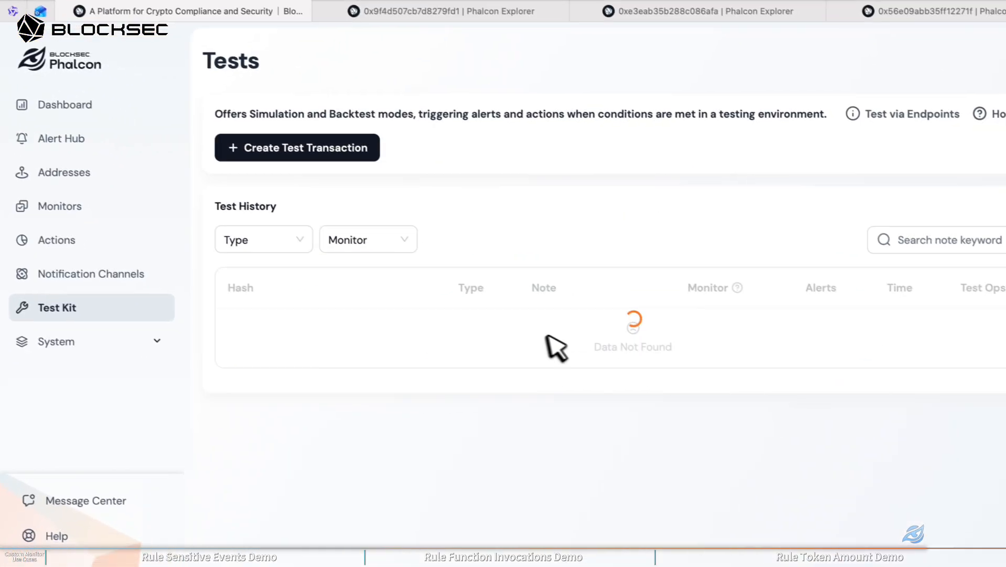
left_click(339, 146)
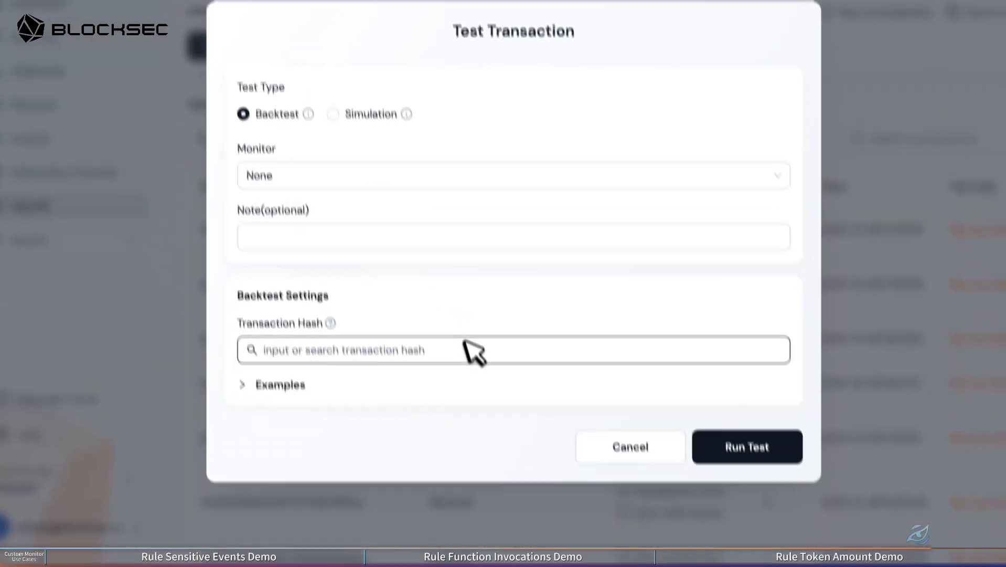
key("ctrl+v")
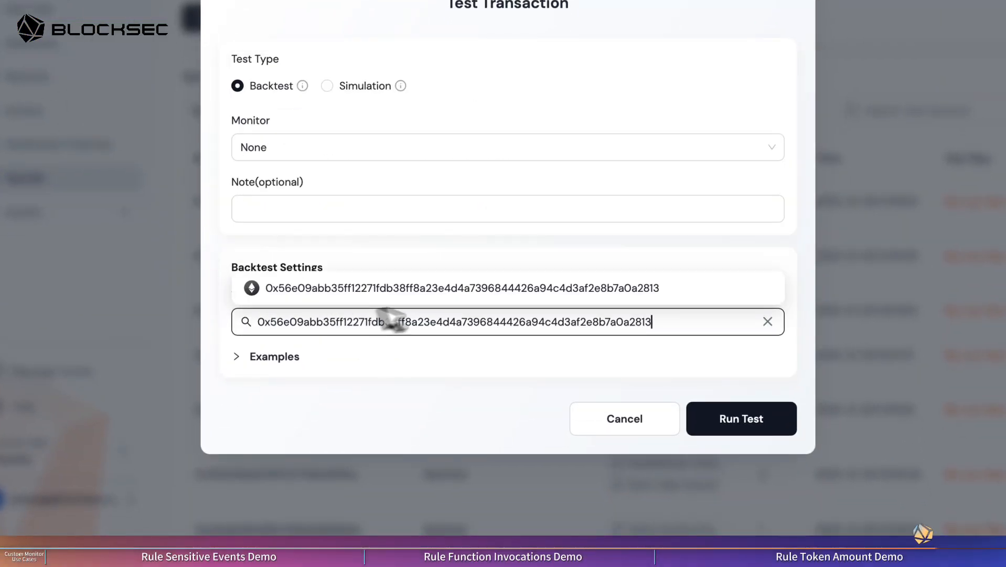
left_click(475, 292)
left_click(736, 428)
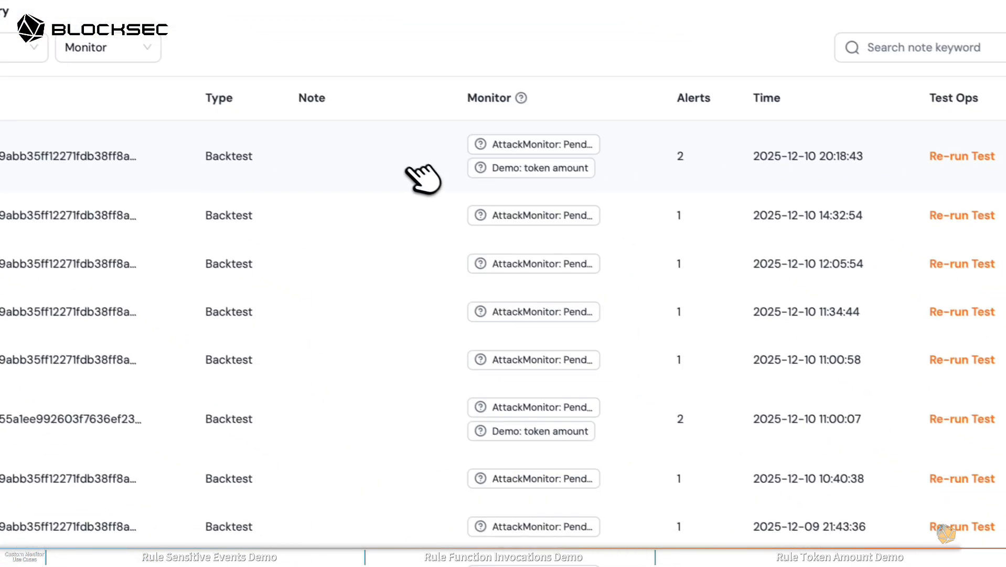
Step: Open the alert from the newest backtest for Demo: token amount and examine its token amount details
left_click(529, 229)
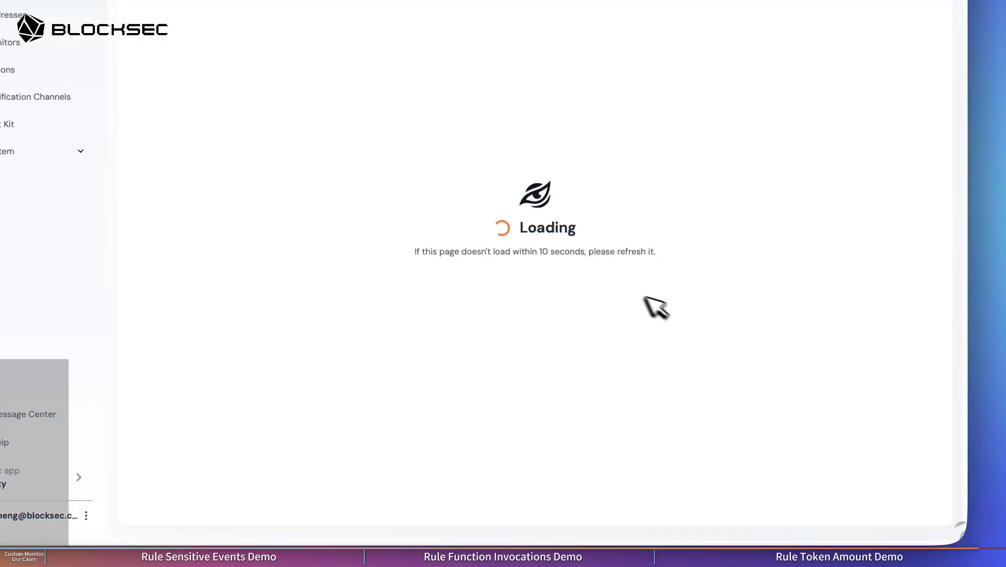
scroll(429, 314, "down", 5)
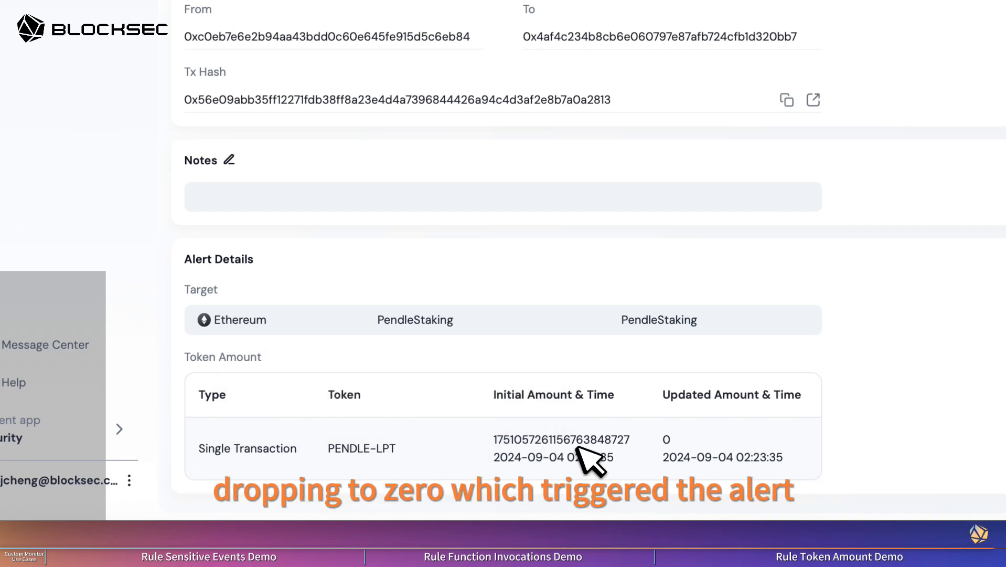
scroll(513, 283, "up", 5)
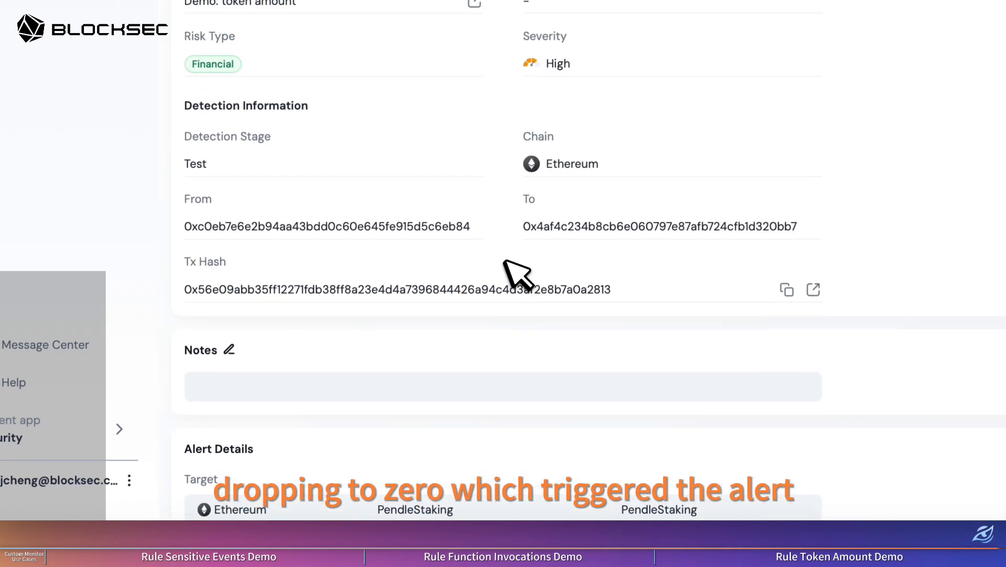